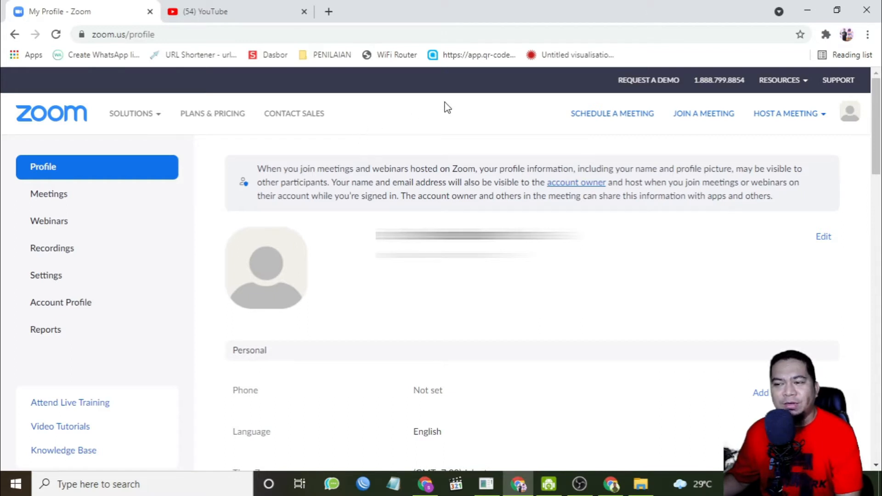
Host a Zoom meeting with video on, join with computer audio, and mute the microphone.
click(803, 123)
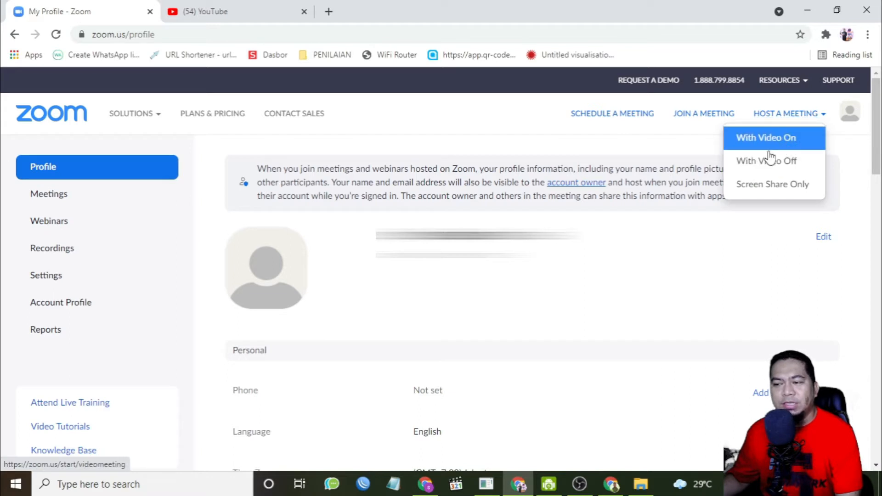
click(787, 140)
click(481, 233)
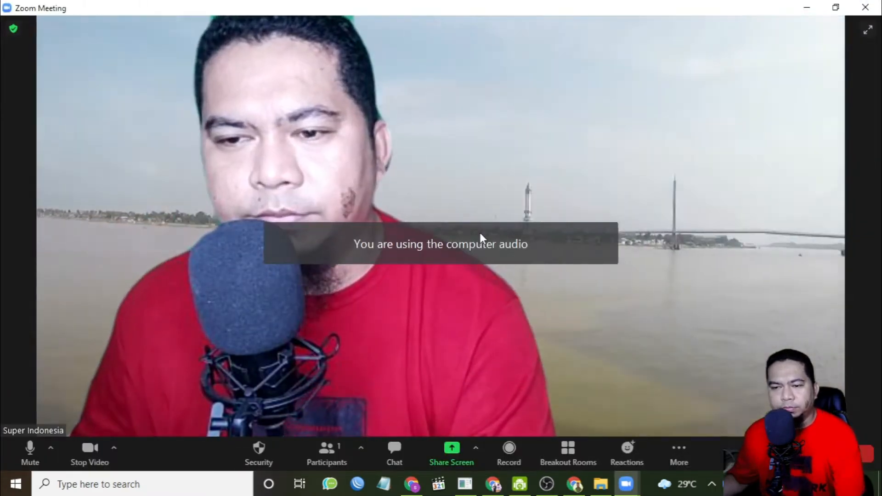
click(30, 451)
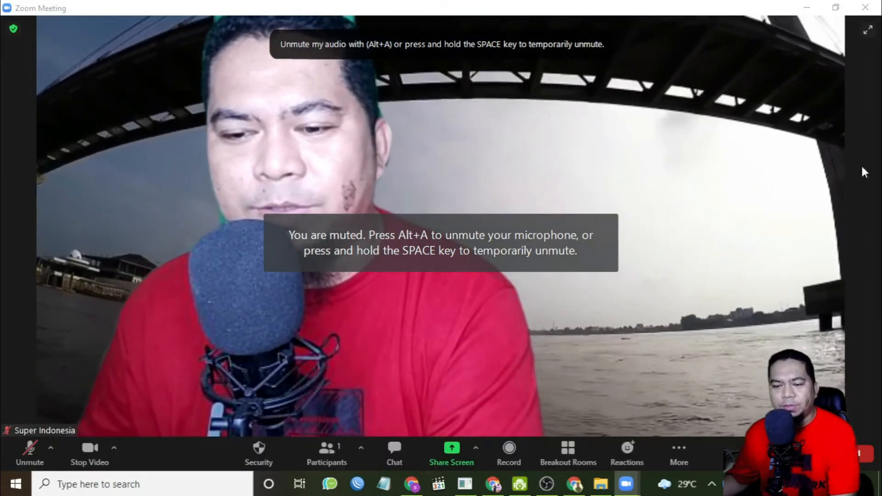
Open the meeting's setup page for going live on a custom live streaming service.
click(338, 450)
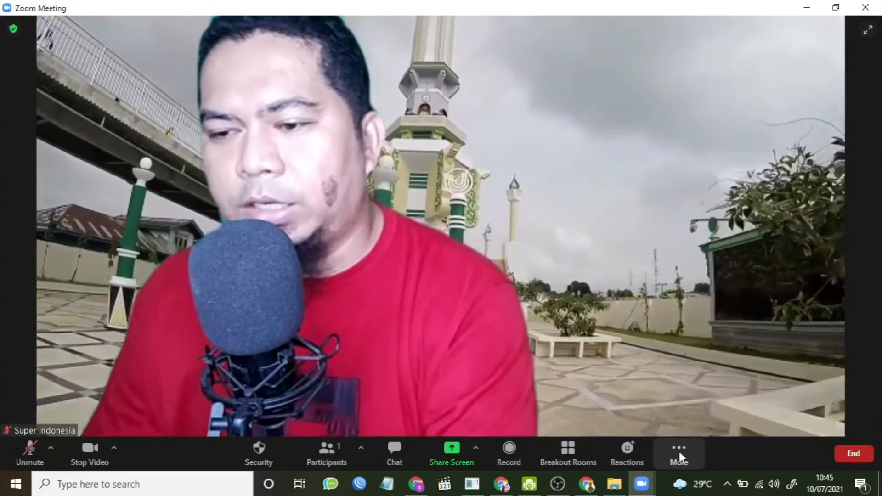
click(679, 451)
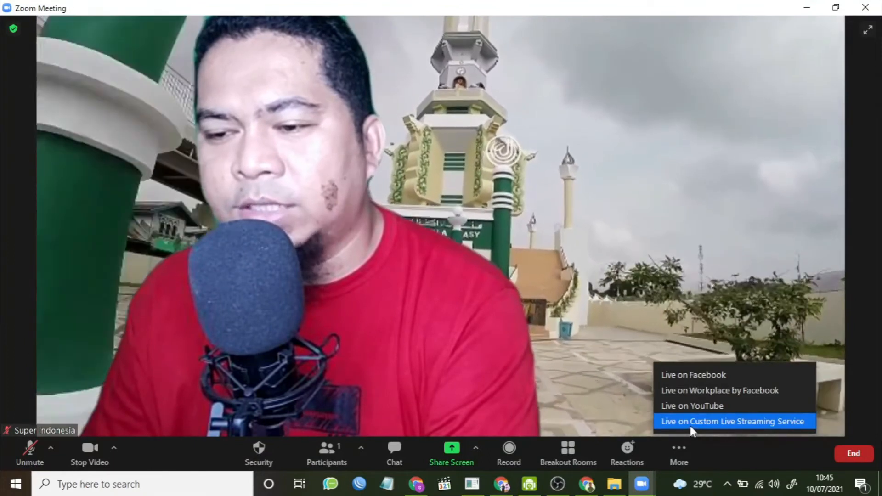
click(690, 425)
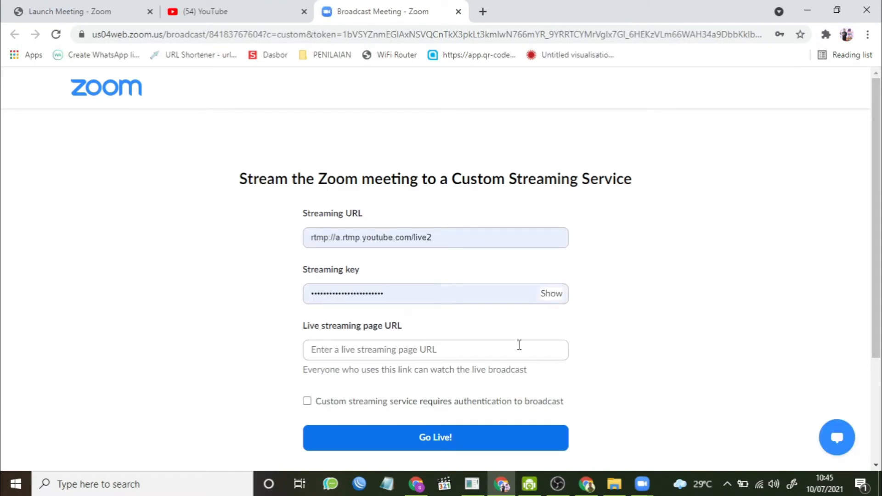
Clear the prefilled streaming URL and streaming key from the custom streaming form.
click(463, 235)
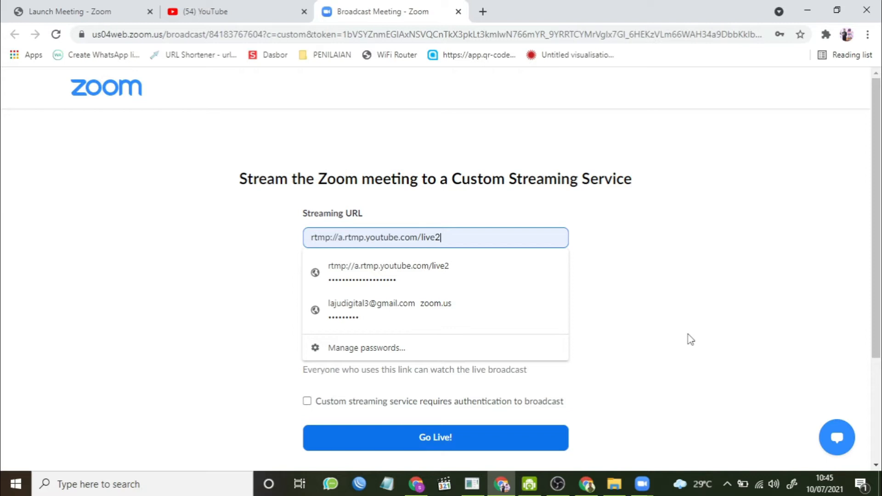
key(BackSpace)
key(BackSpace)
key(BackSpace)
key(BackSpace)
key(BackSpace)
key(BackSpace)
key(BackSpace)
key(BackSpace)
key(BackSpace)
key(BackSpace)
key(BackSpace)
key(BackSpace)
key(BackSpace)
key(BackSpace)
key(BackSpace)
key(BackSpace)
key(BackSpace)
key(BackSpace)
key(BackSpace)
key(BackSpace)
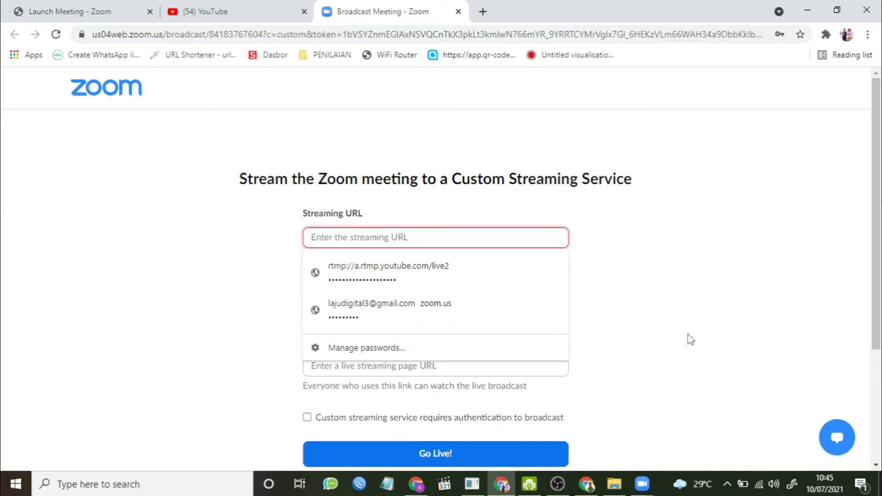
click(690, 340)
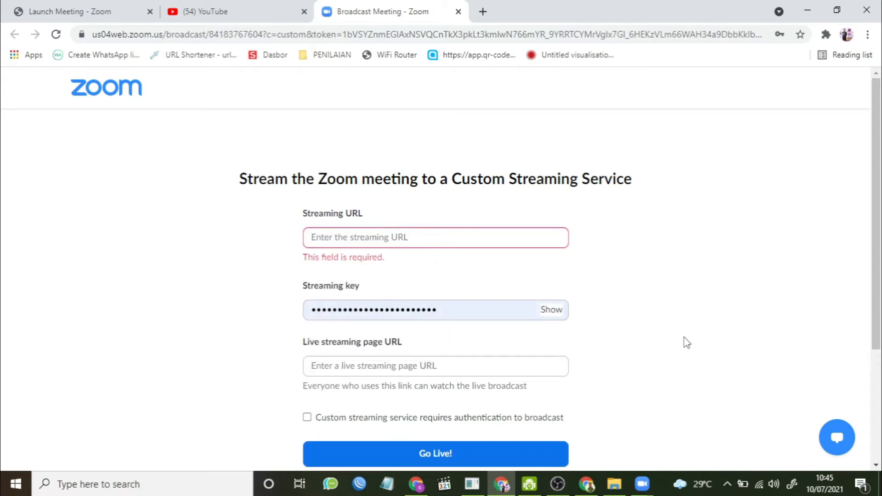
double_click(450, 309)
key(BackSpace)
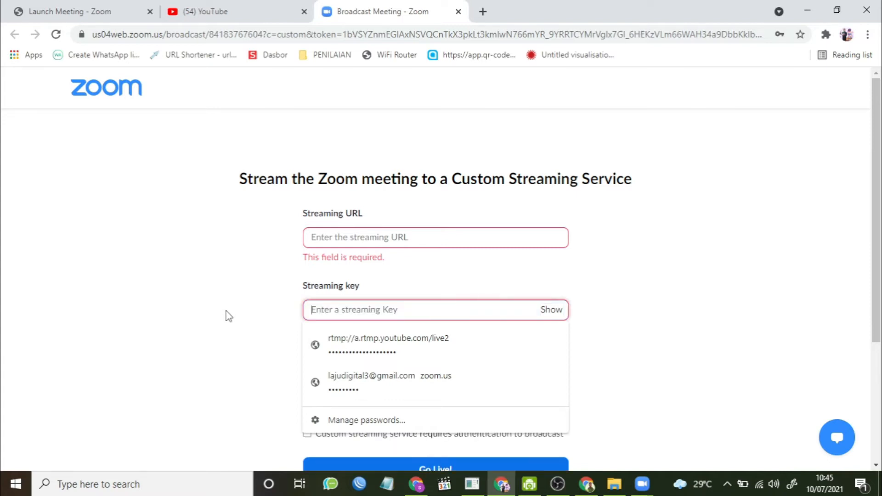
click(228, 316)
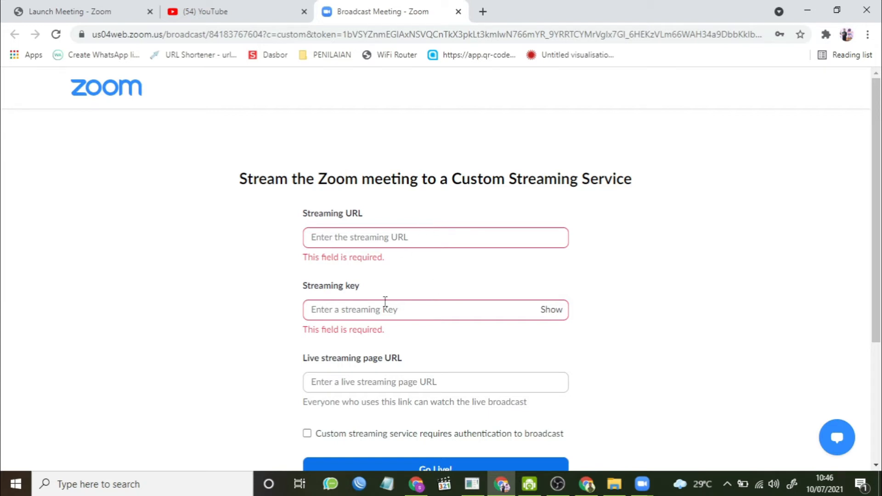
Switch to the other Chrome profile's window, load YouTube, and open YouTube Studio for the channel.
click(592, 480)
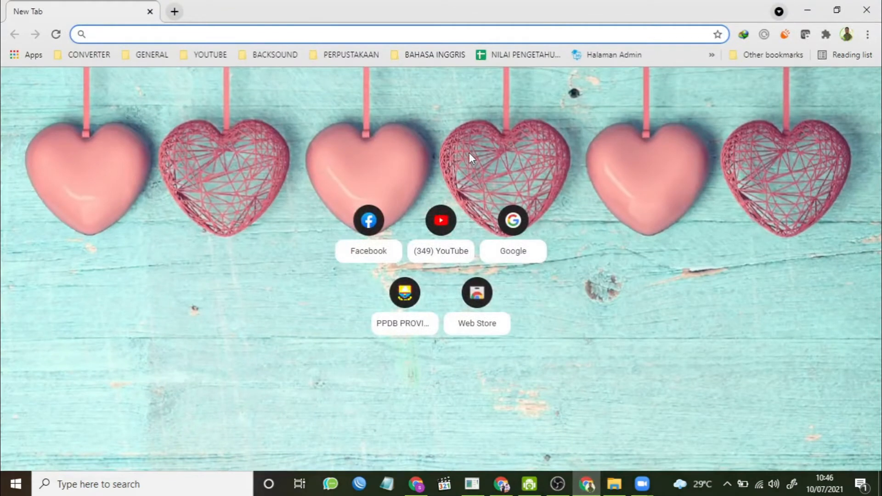
click(443, 221)
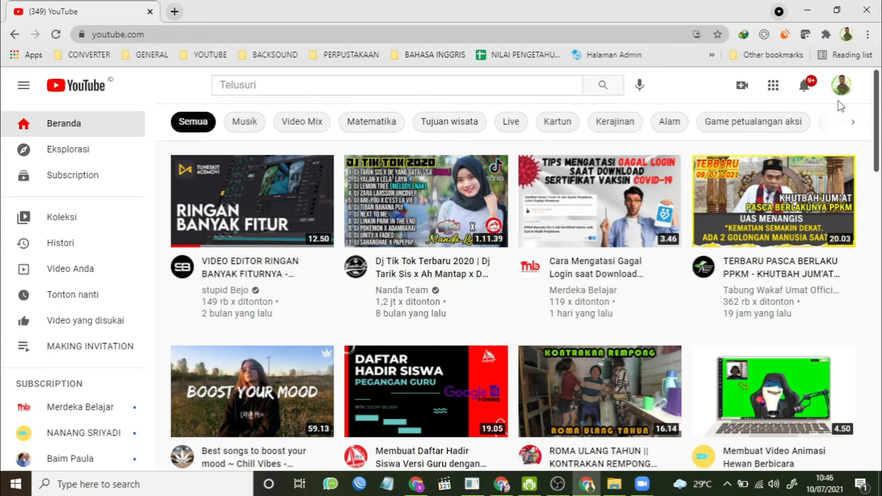
click(842, 86)
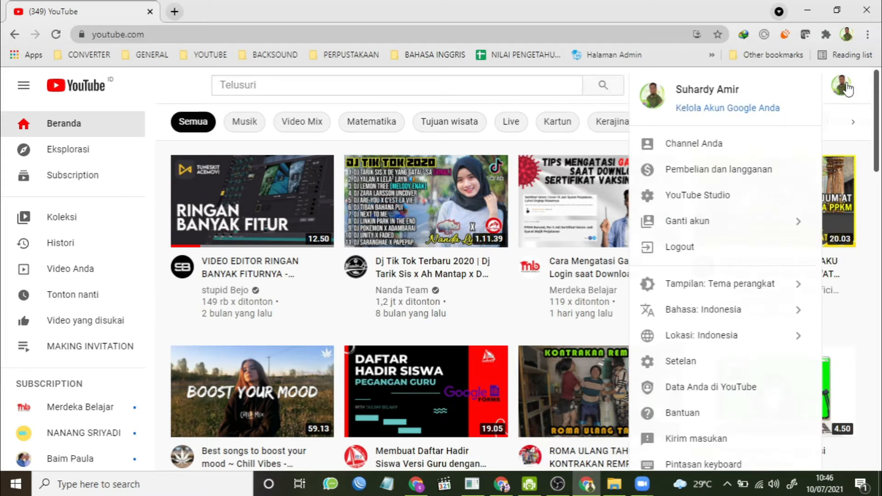
click(719, 206)
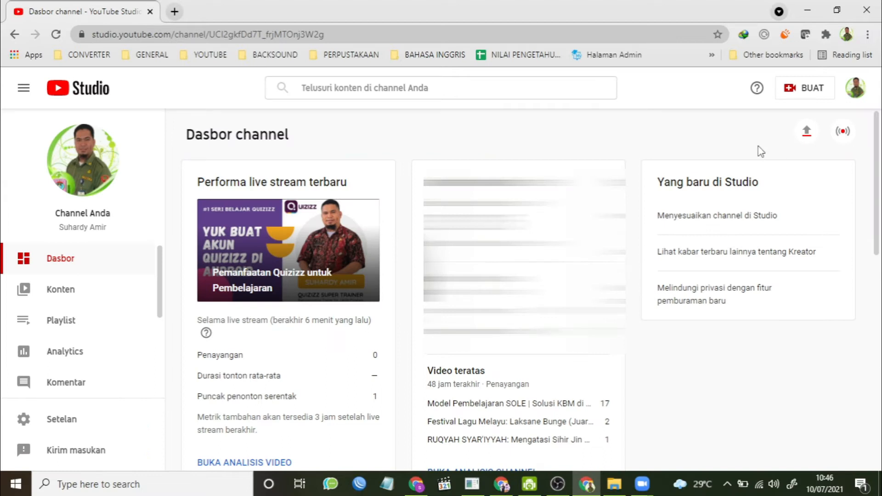
Go to the channel's live streaming area and show its list of managed, scheduled streams.
click(797, 92)
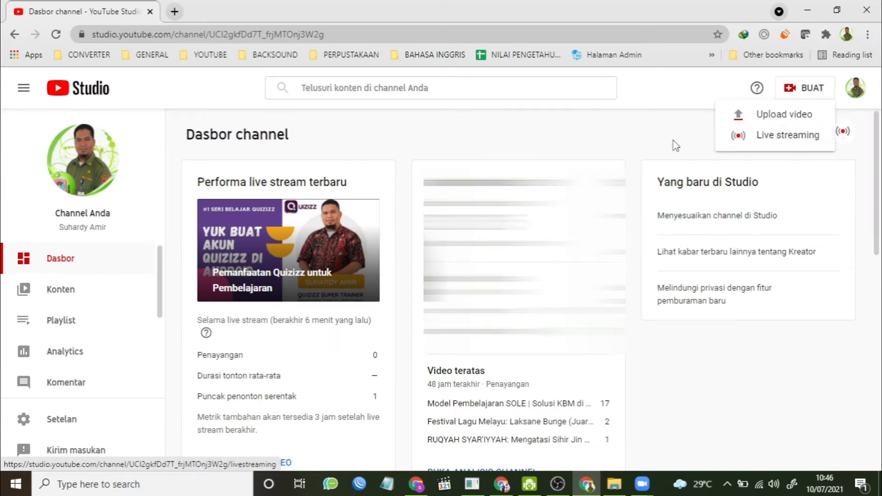
click(673, 141)
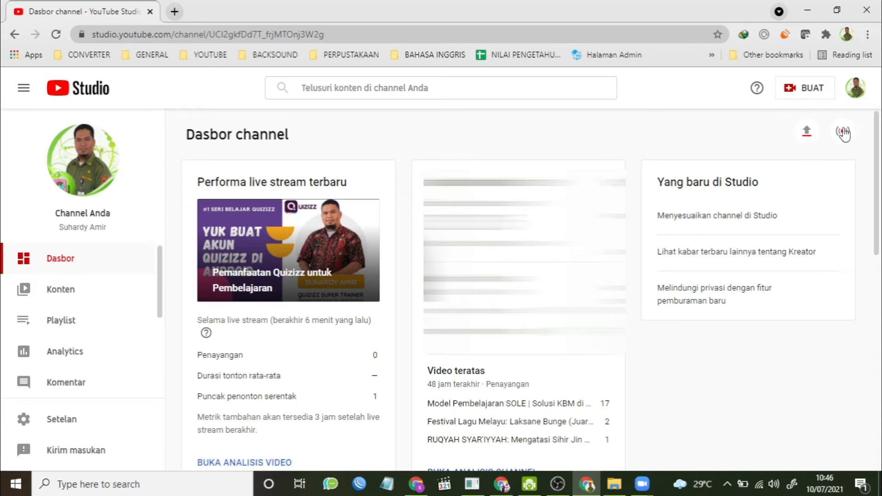
click(844, 133)
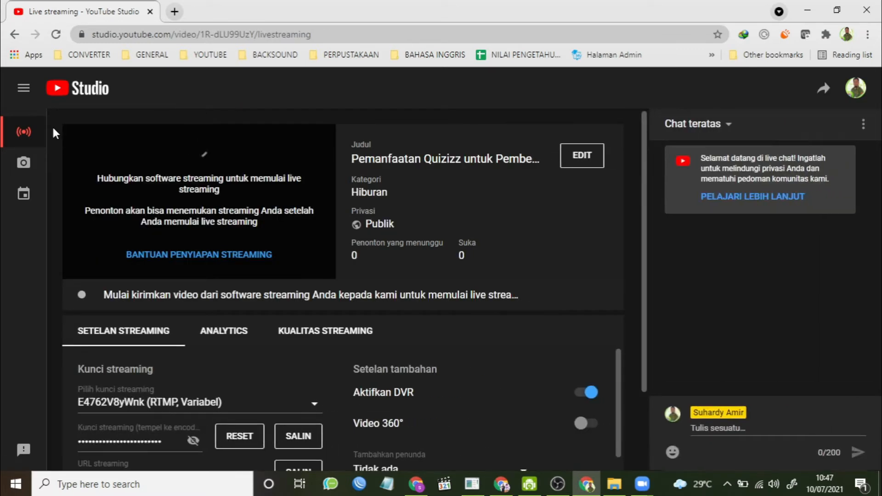
click(27, 202)
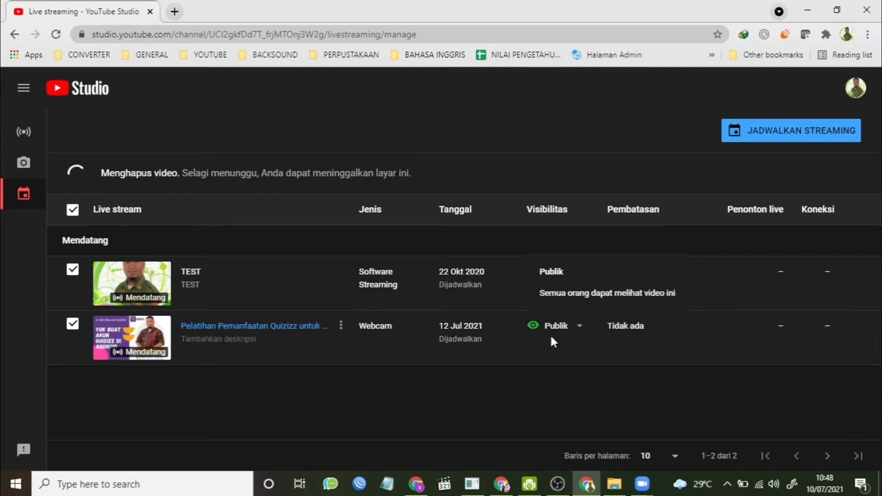
Schedule a new stream without reusing previous settings and title it "Pelatihan Pemanfaatan Quizizz untuk Pembelajaran".
click(781, 131)
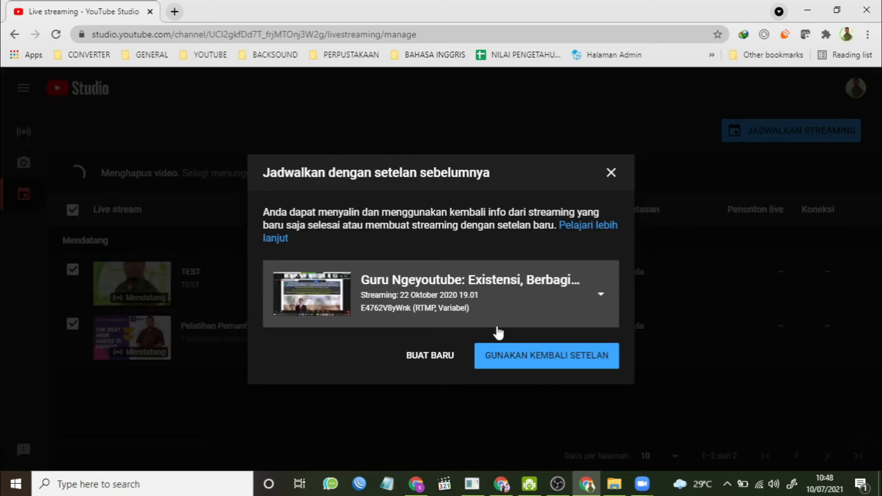
click(427, 356)
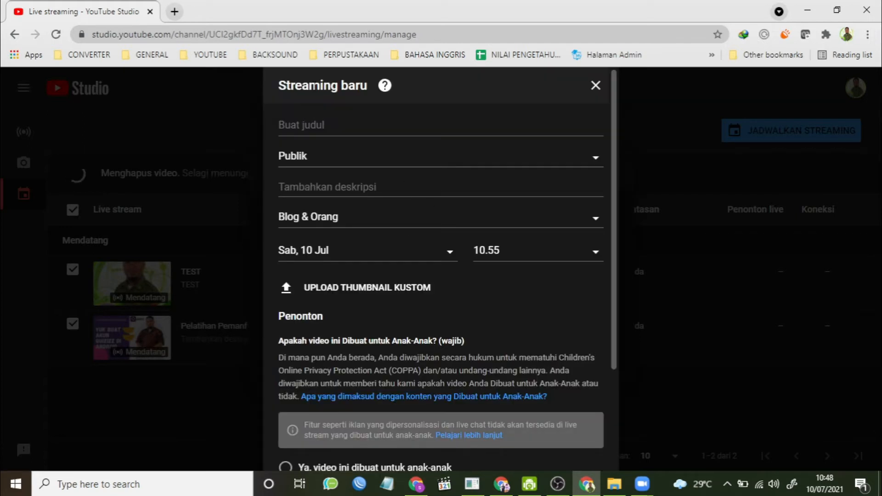
click(324, 124)
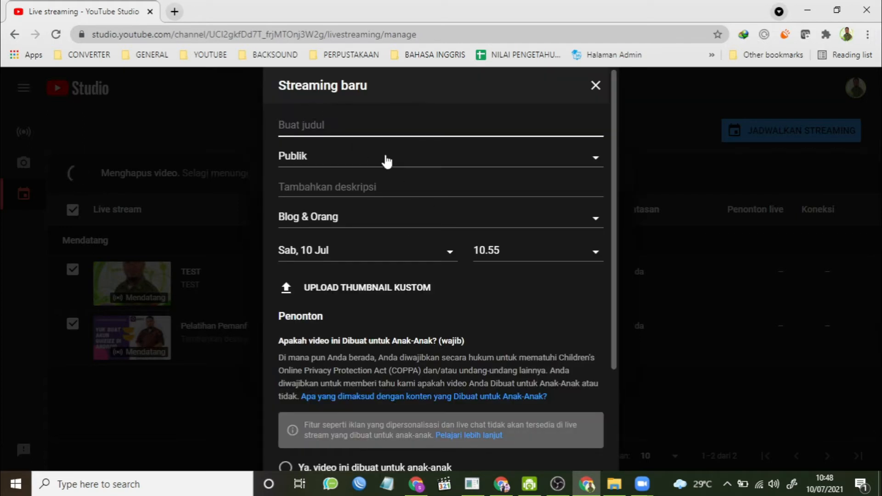
text(Pm)
key(BackSpace)
text(elatihan Pemanfaatan )
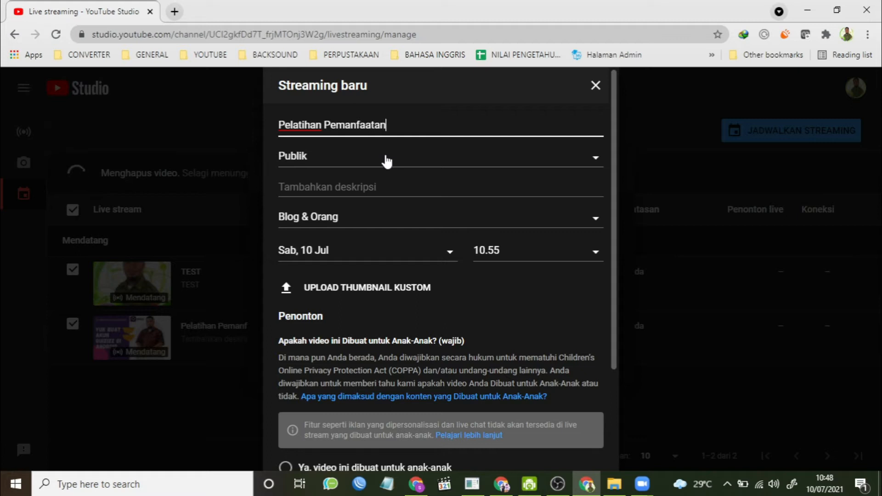
text(Quiziz)
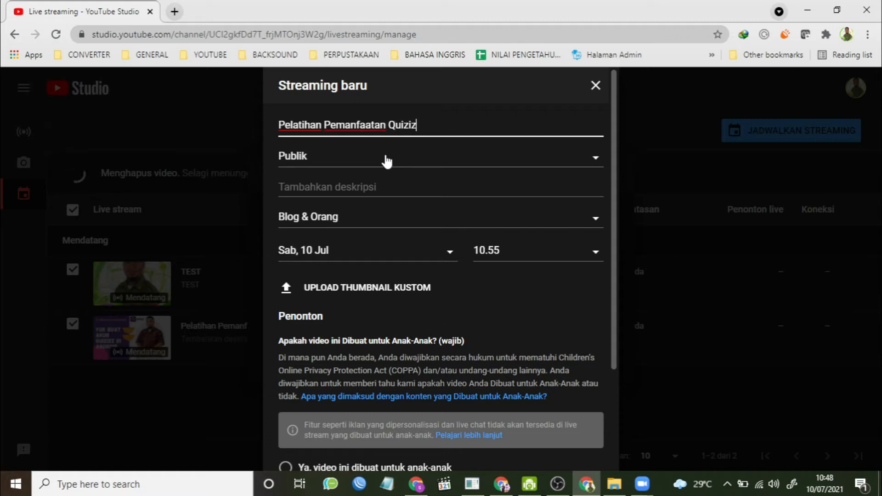
text(z untuk Pembelajaran)
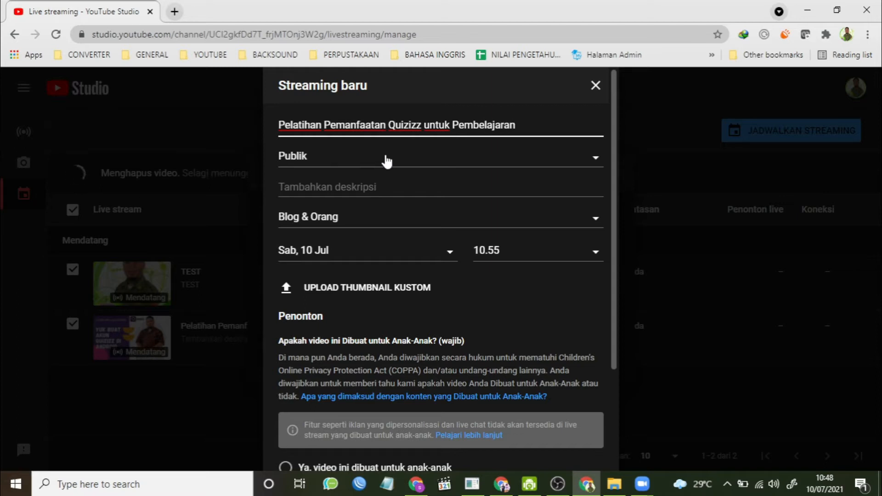
Set the new stream's visibility to Publik.
click(329, 167)
click(329, 168)
click(329, 168)
click(329, 167)
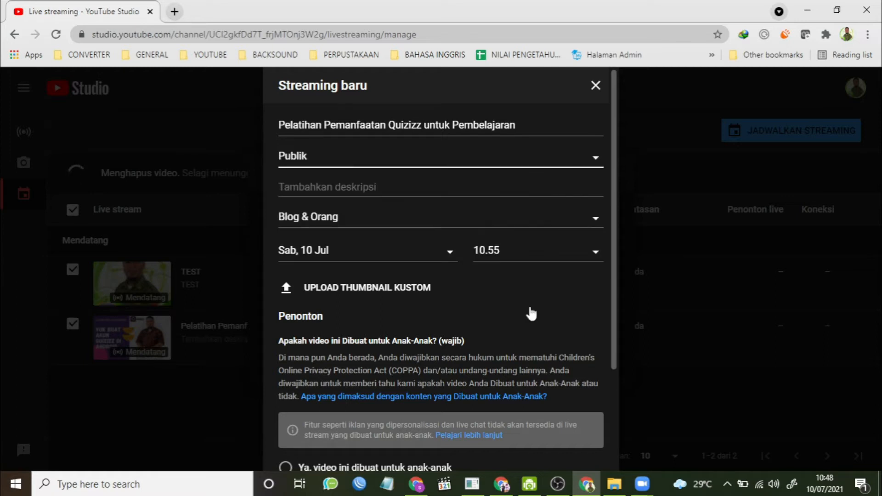
click(327, 162)
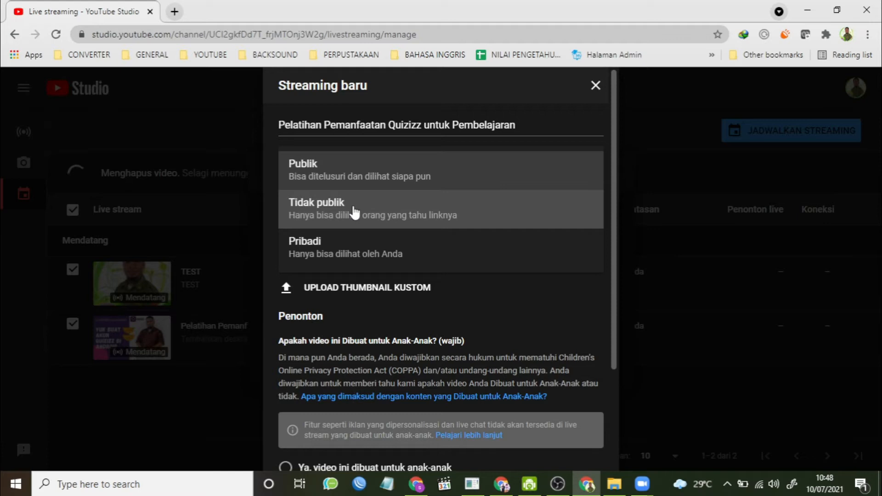
click(331, 170)
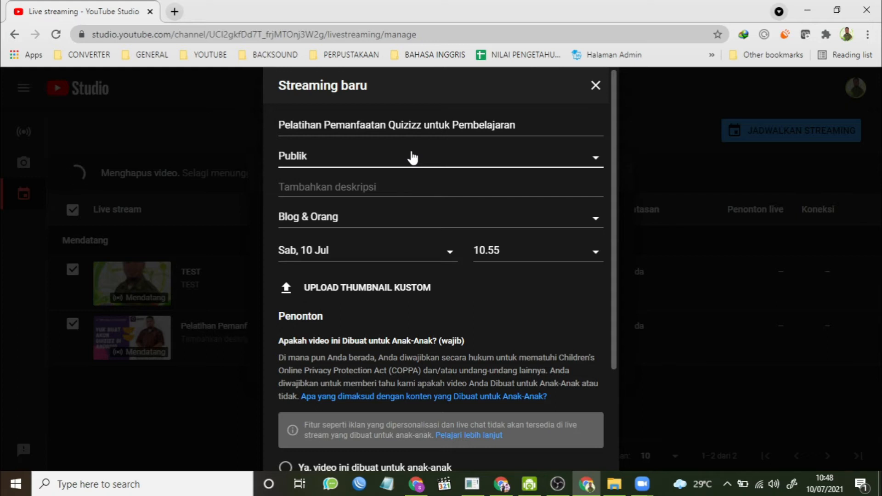
Set the new stream's category to Pendidikan.
scroll(532, 288, down, 3)
scroll(532, 288, up, 3)
click(350, 220)
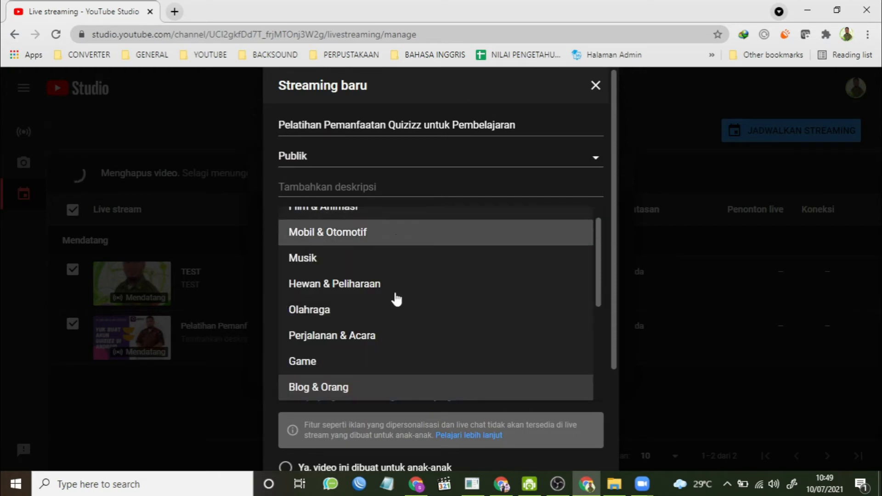
scroll(409, 325, up, 1)
scroll(412, 325, down, 3)
scroll(412, 325, down, 3)
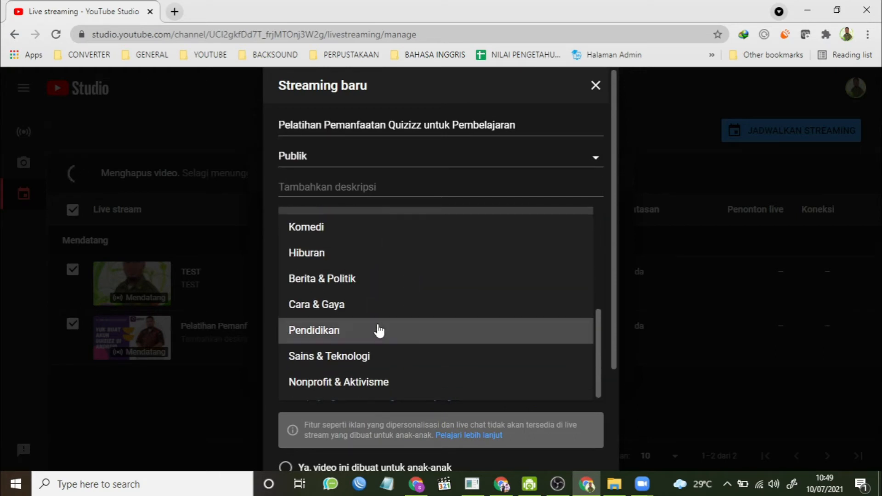
click(346, 333)
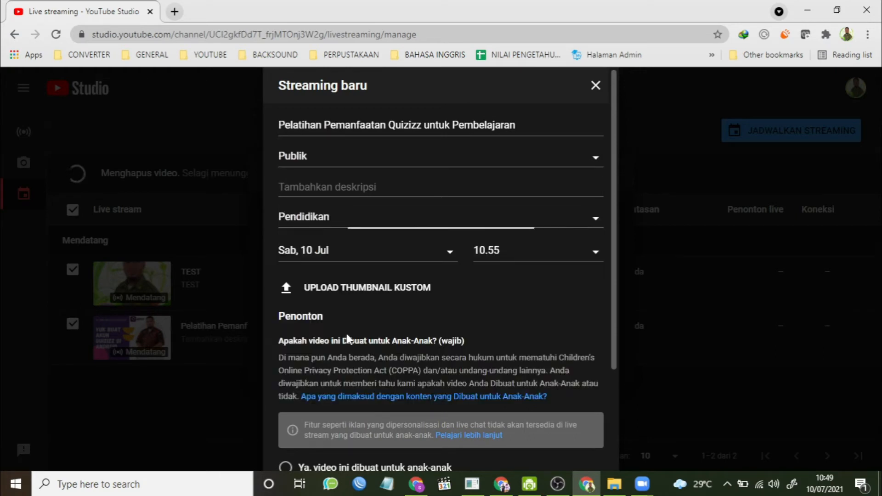
Schedule the new stream for 10 Jul 2021 at 10.55.
click(362, 259)
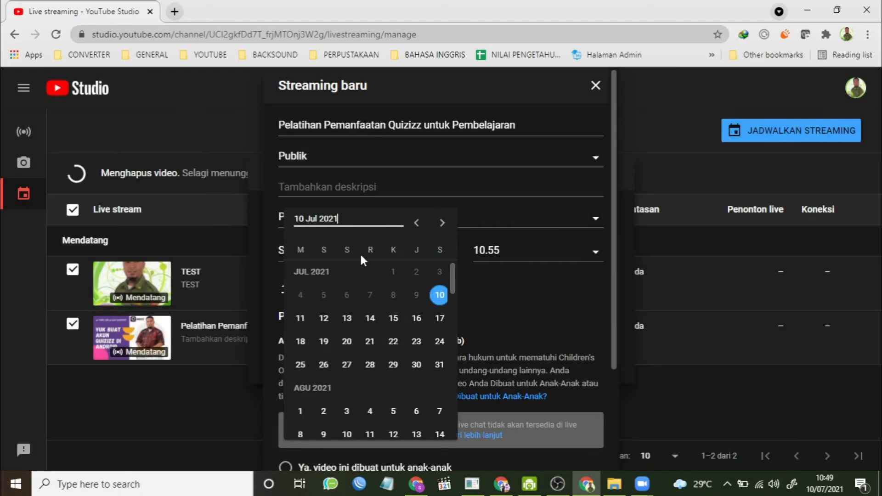
click(440, 296)
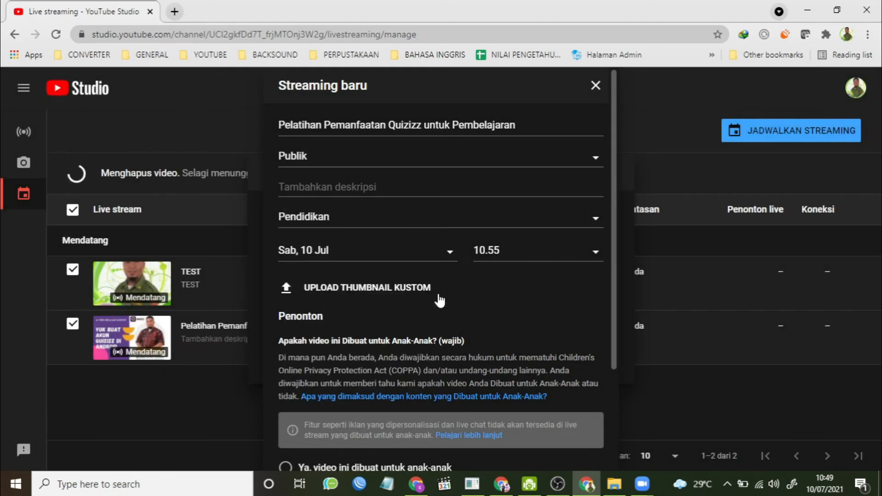
click(497, 260)
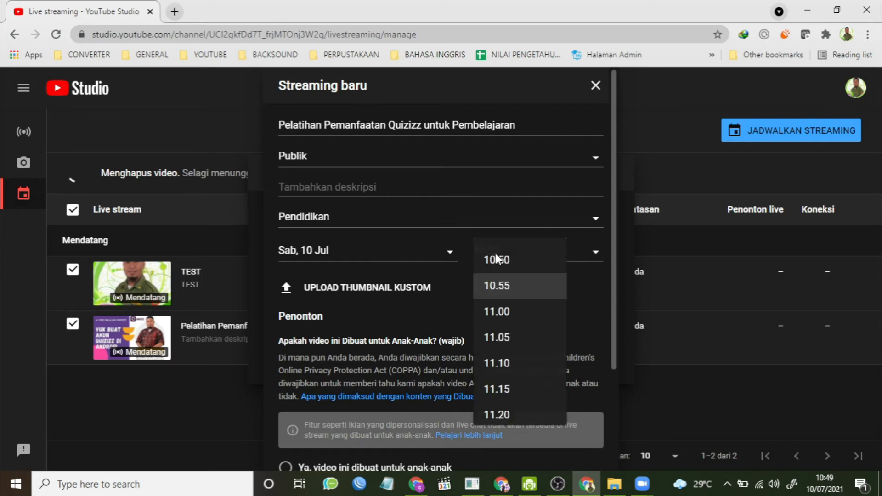
click(498, 291)
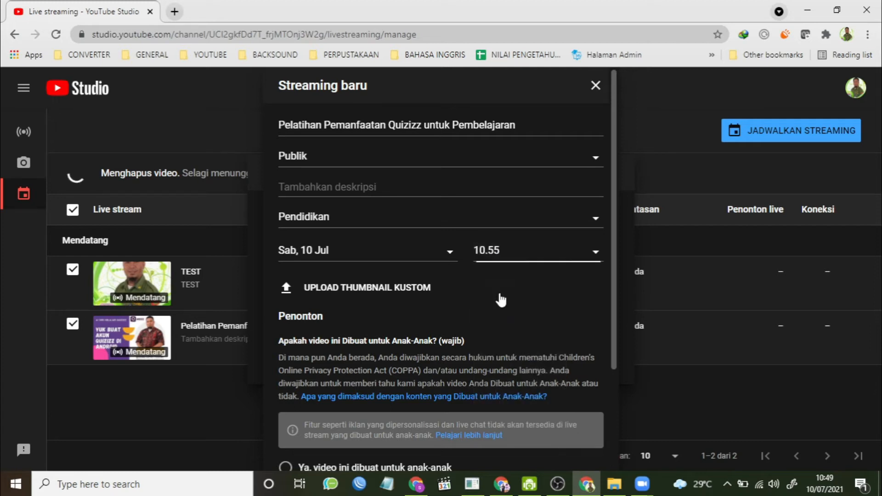
Upload the "SHARING SANTAI PENGGUNAAN APLIKASI QUIZIZZ" image from the Downloads folder as the new stream's custom thumbnail.
click(307, 290)
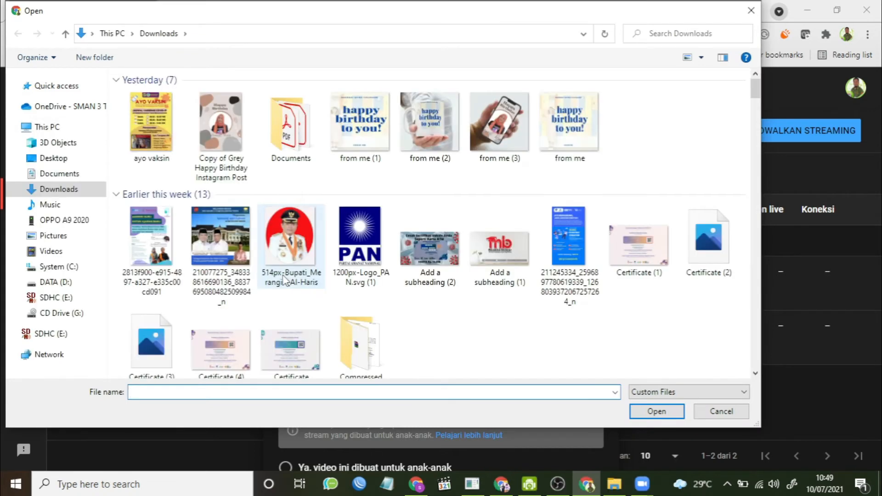
scroll(643, 299, down, 5)
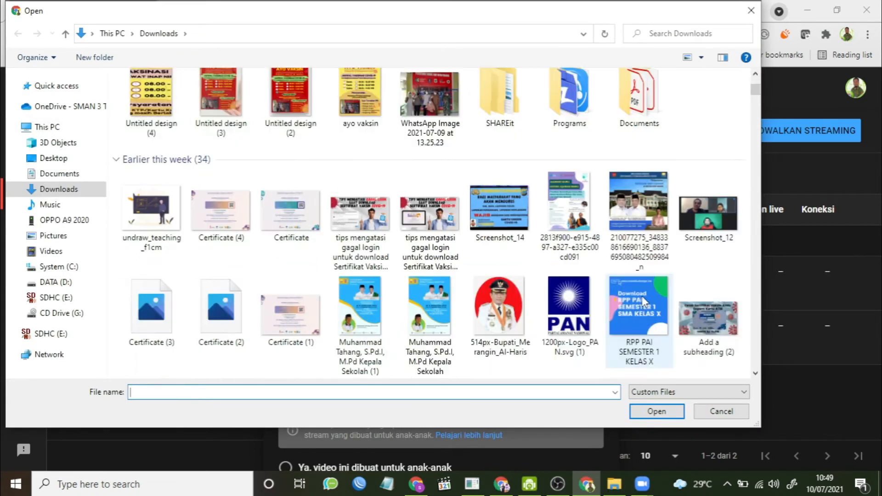
scroll(643, 301, down, 5)
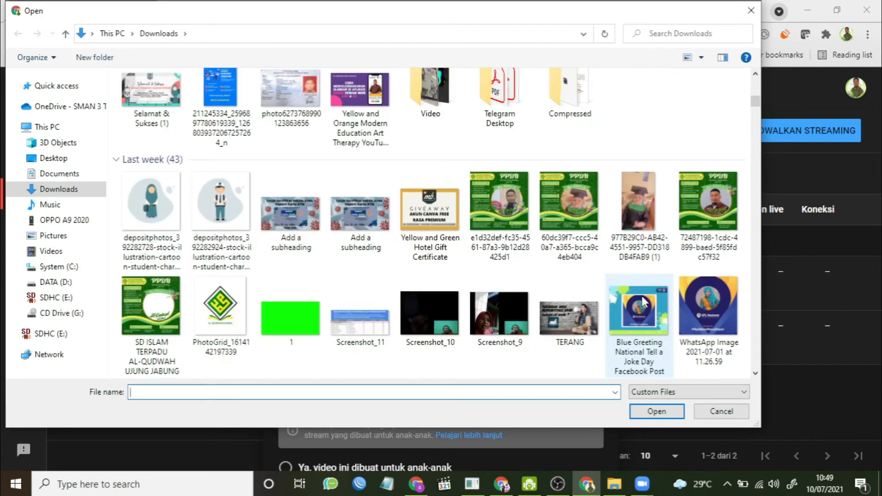
scroll(643, 302, down, 7)
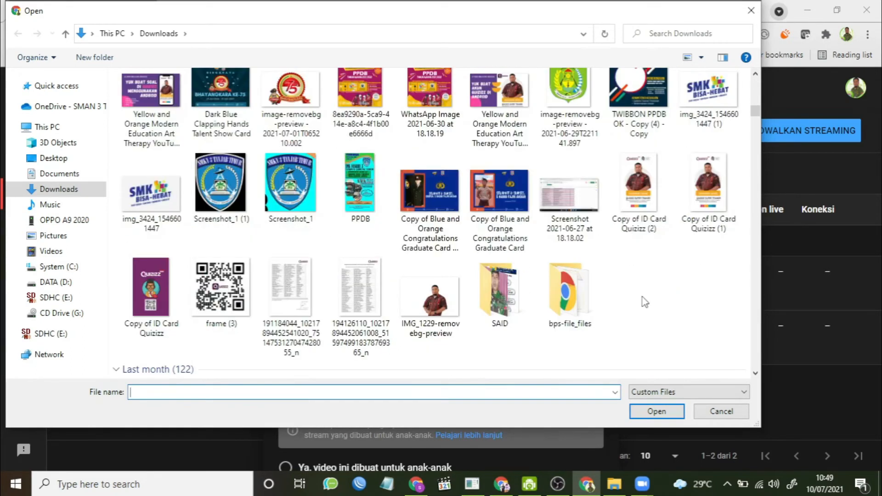
scroll(644, 302, down, 5)
scroll(644, 302, down, 5)
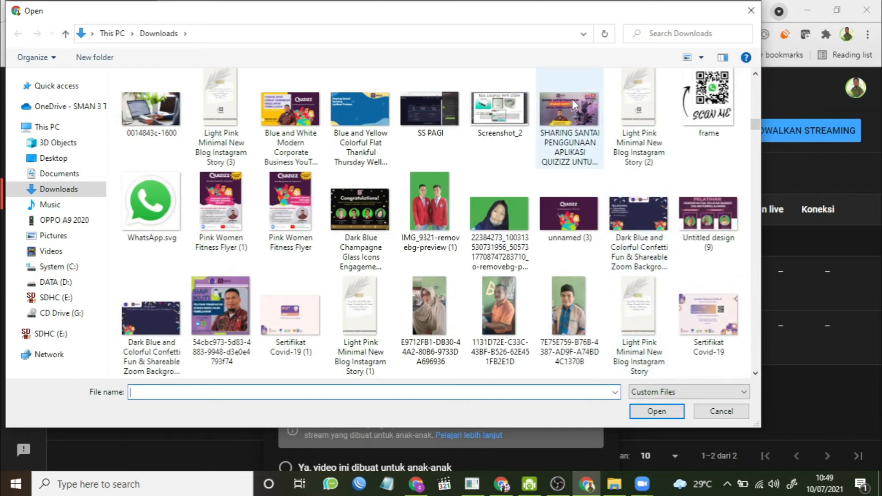
click(569, 115)
click(652, 413)
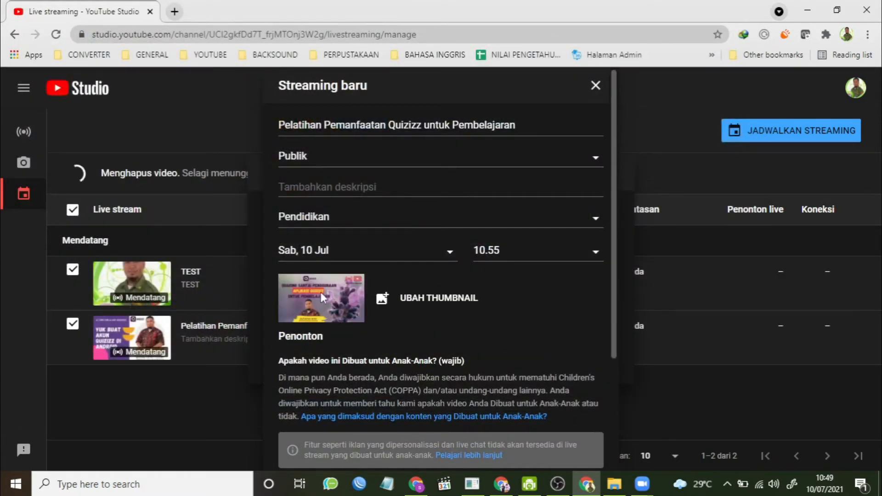
Mark the new stream as not made for children and create it.
scroll(481, 358, down, 3)
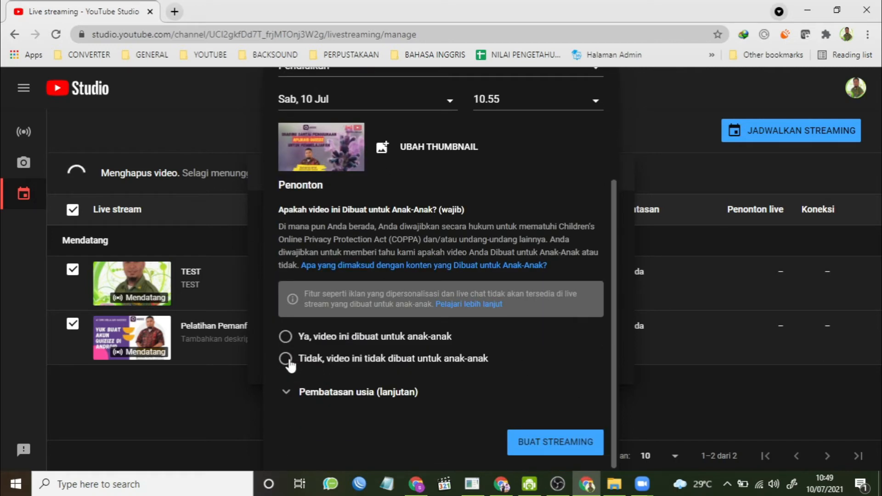
scroll(289, 363, up, 3)
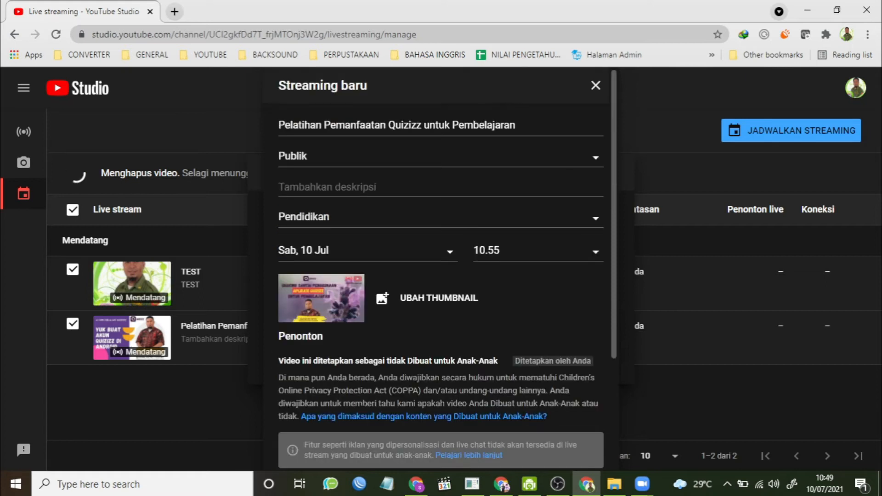
scroll(533, 385, down, 3)
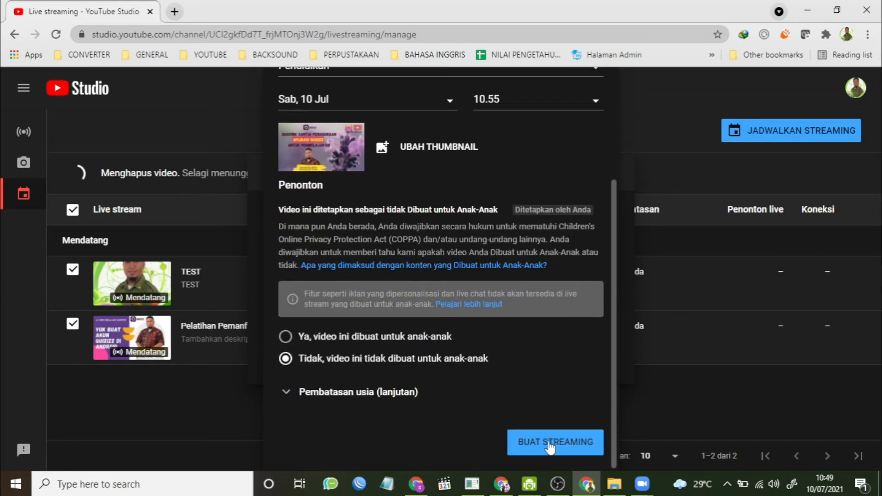
click(550, 442)
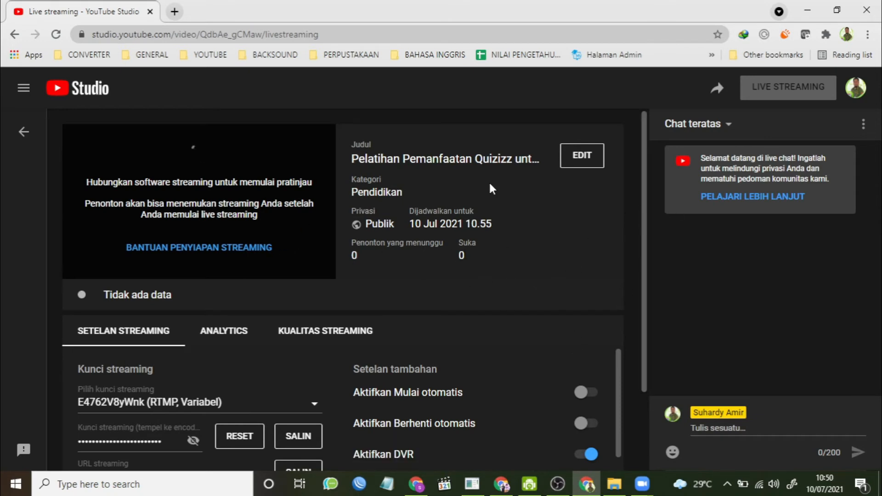
Copy the primary streaming URL rtmp://a.rtmp.youtube.com/live2 from YouTube Studio into the Streaming URL field of Zoom's custom streaming form.
click(501, 484)
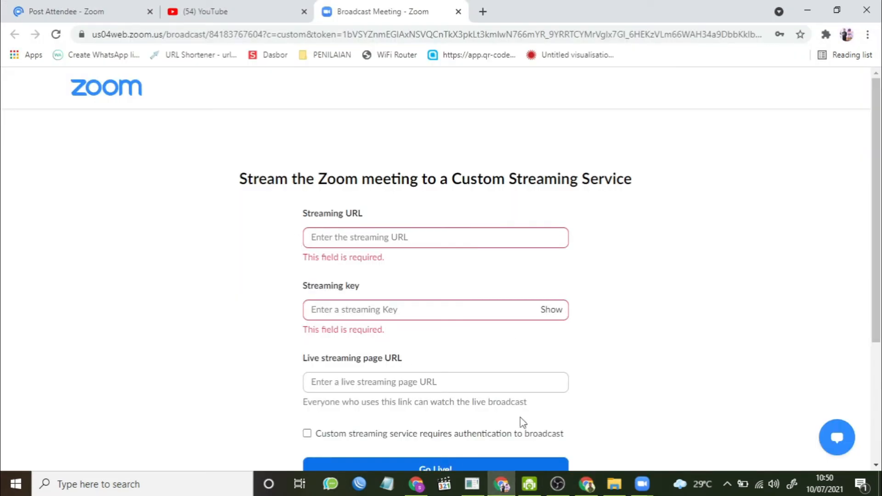
click(587, 484)
scroll(301, 354, down, 3)
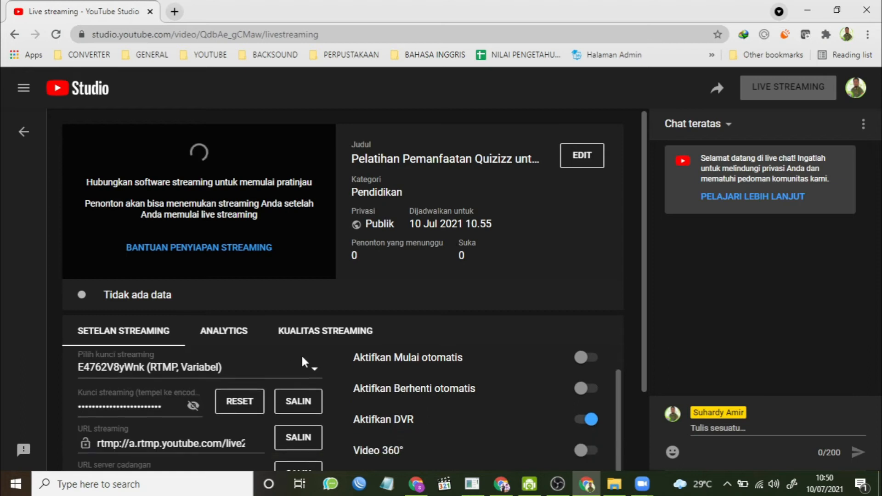
scroll(306, 363, up, 2)
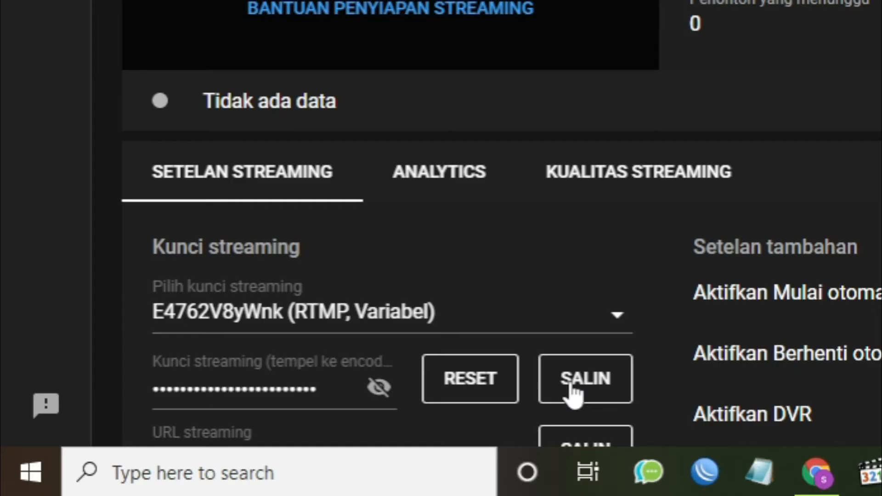
scroll(198, 428, down, 1)
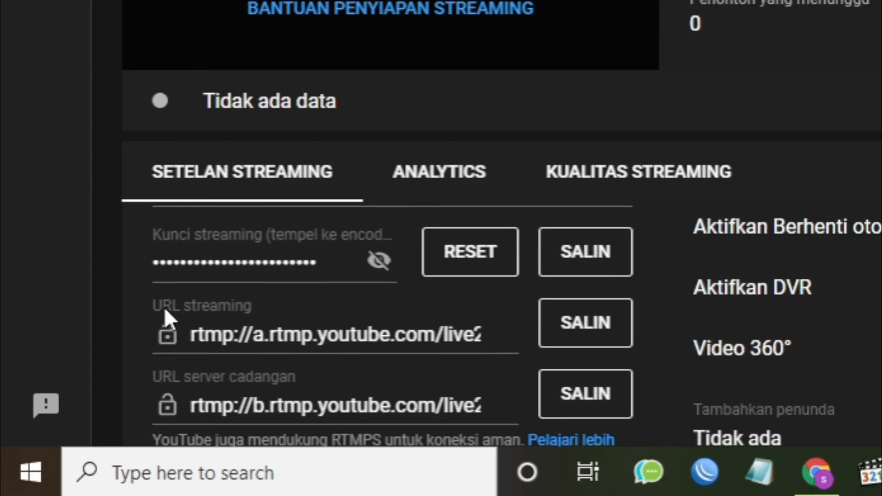
click(586, 326)
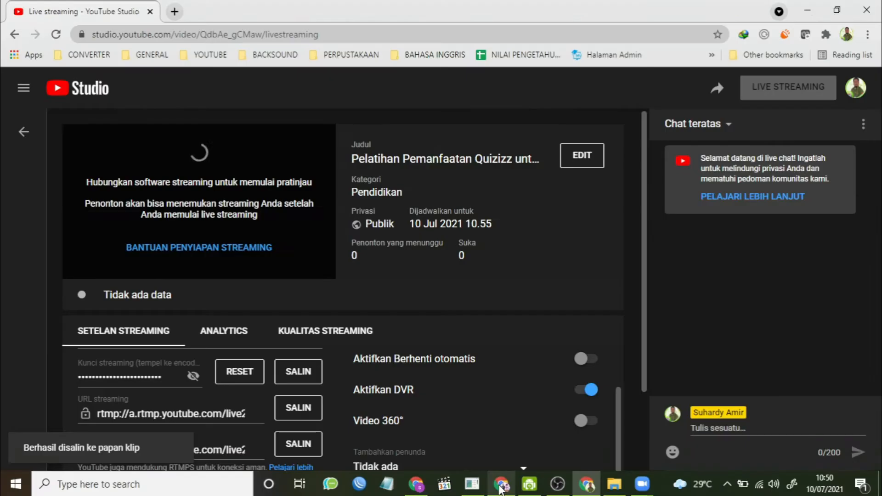
click(502, 485)
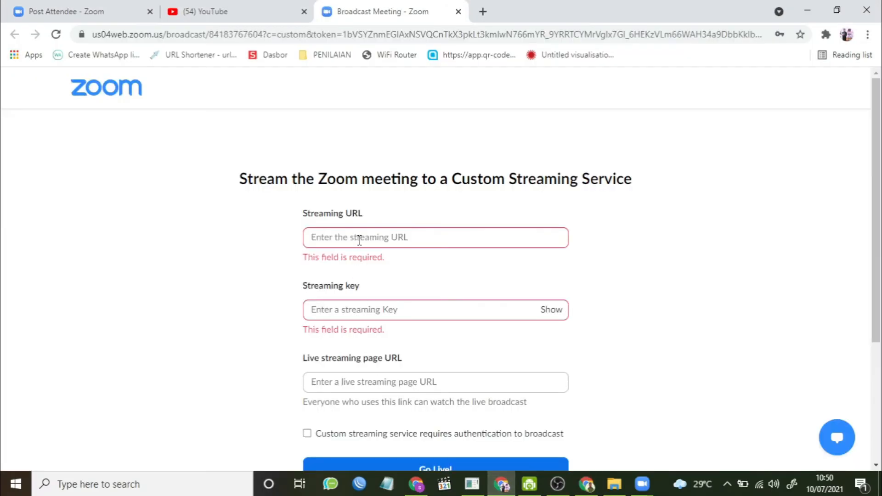
right_click(359, 240)
click(398, 335)
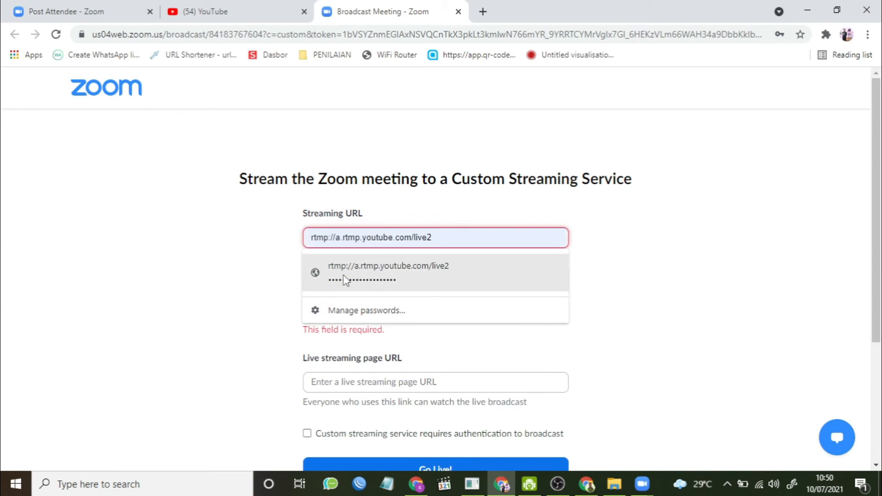
click(662, 277)
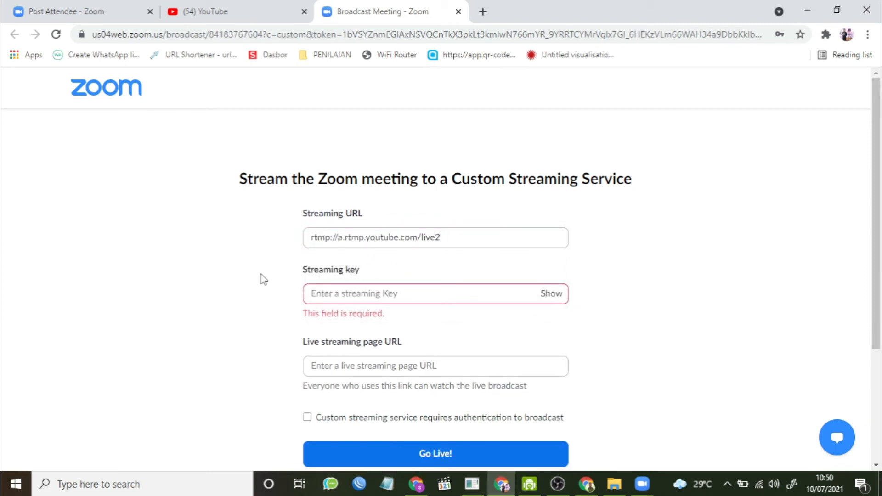
Copy the stream key from YouTube Studio and paste it into Zoom's Streaming key field.
click(587, 484)
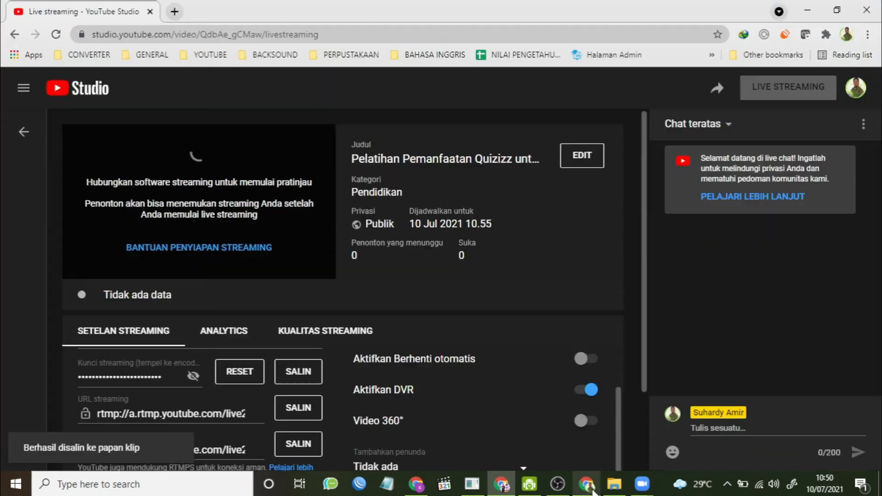
scroll(440, 418, down, 1)
scroll(441, 421, up, 1)
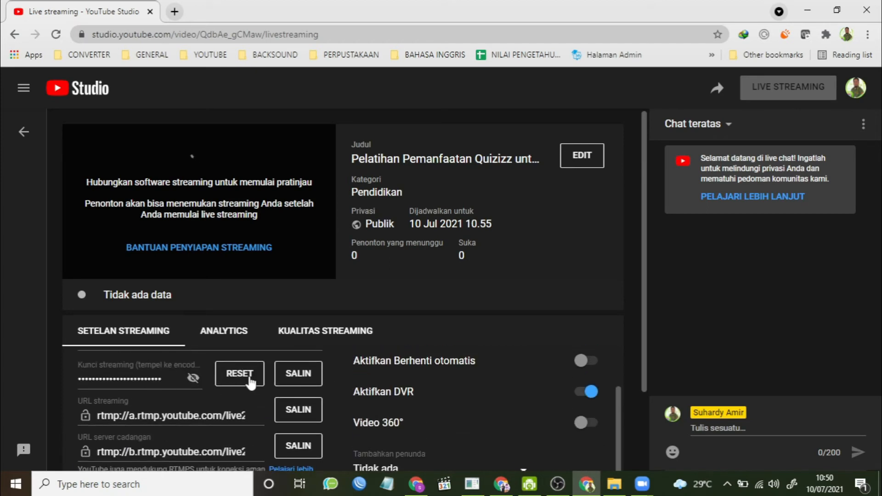
click(298, 378)
click(500, 482)
right_click(380, 299)
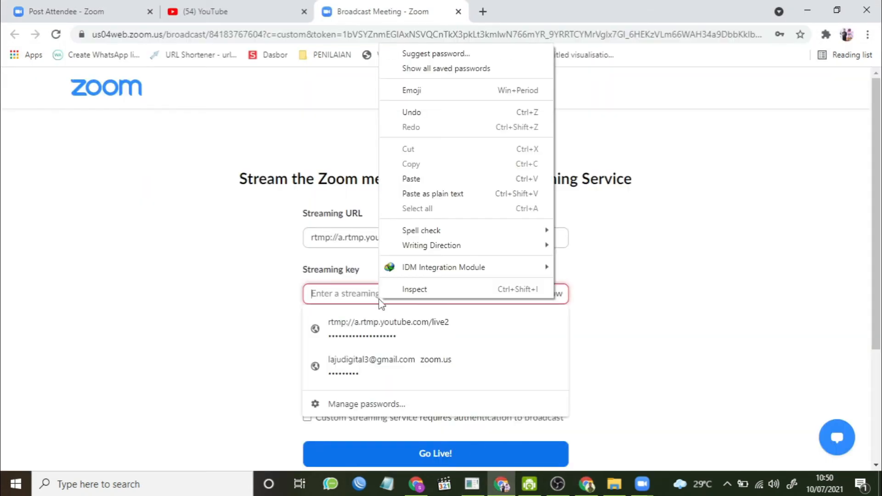
click(439, 183)
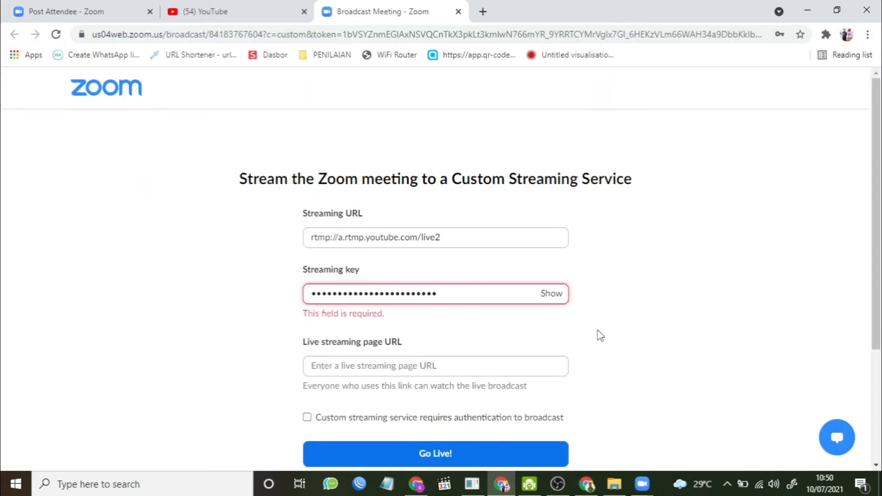
click(435, 372)
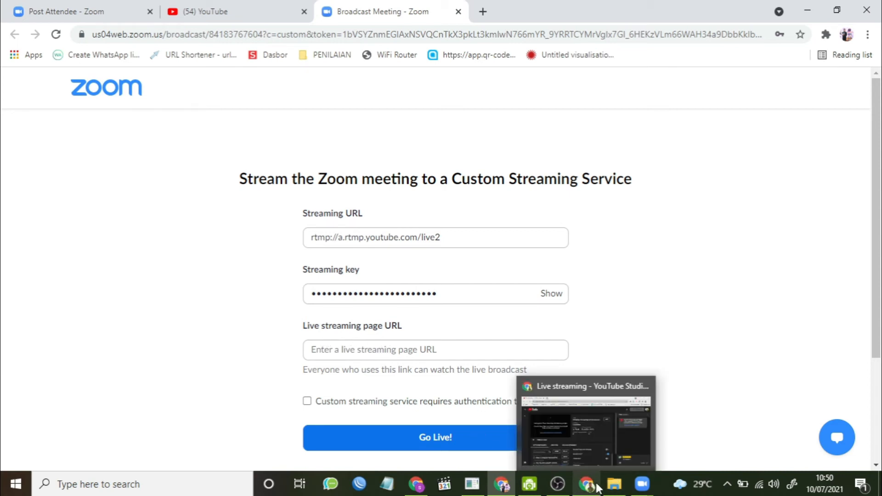
click(581, 428)
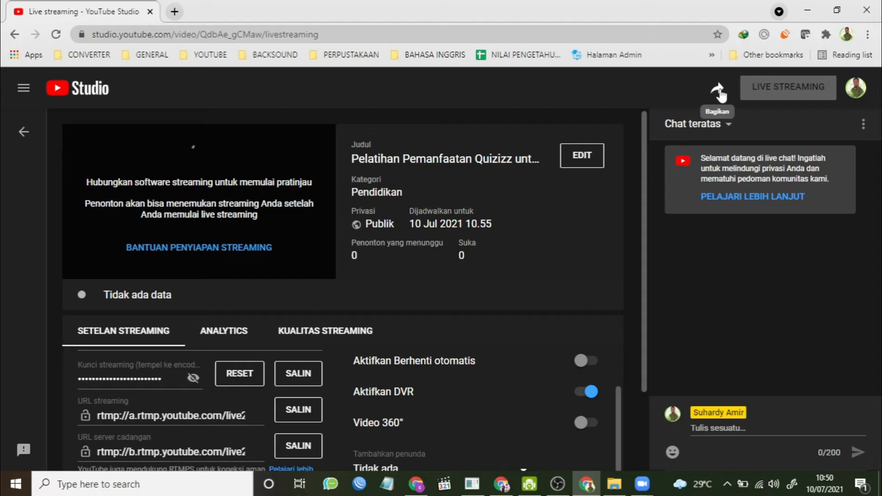
click(719, 94)
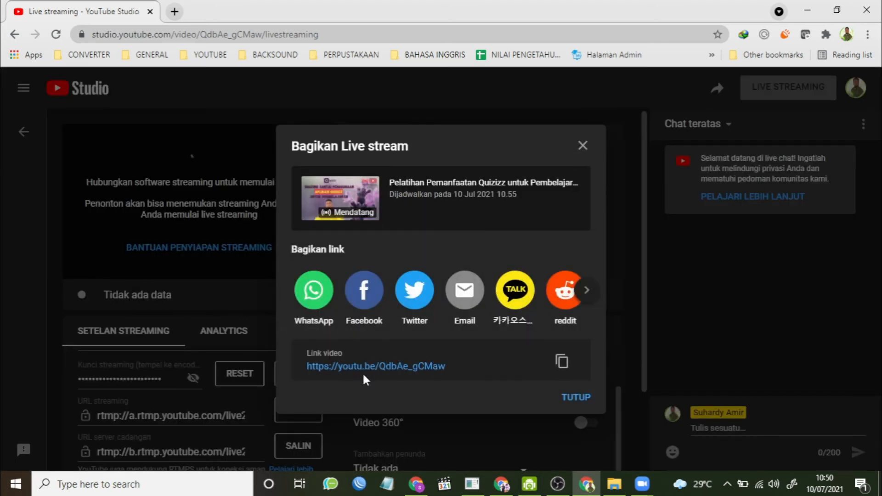
click(563, 365)
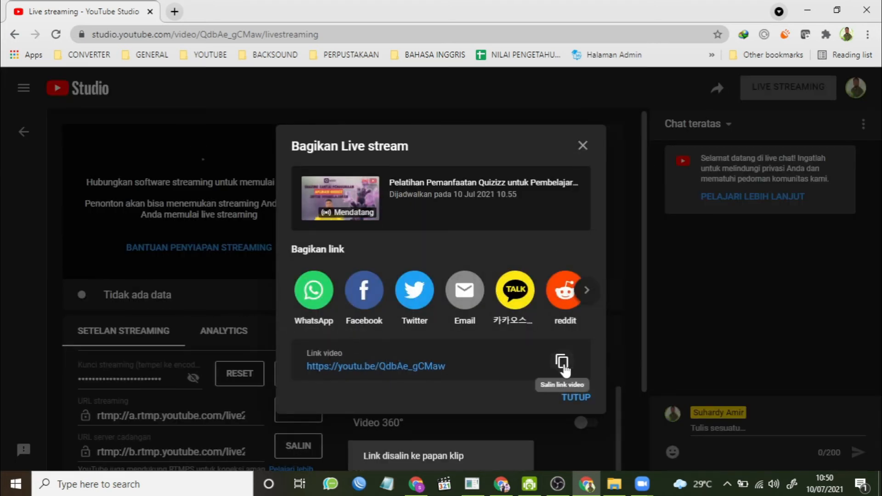
click(572, 398)
click(499, 485)
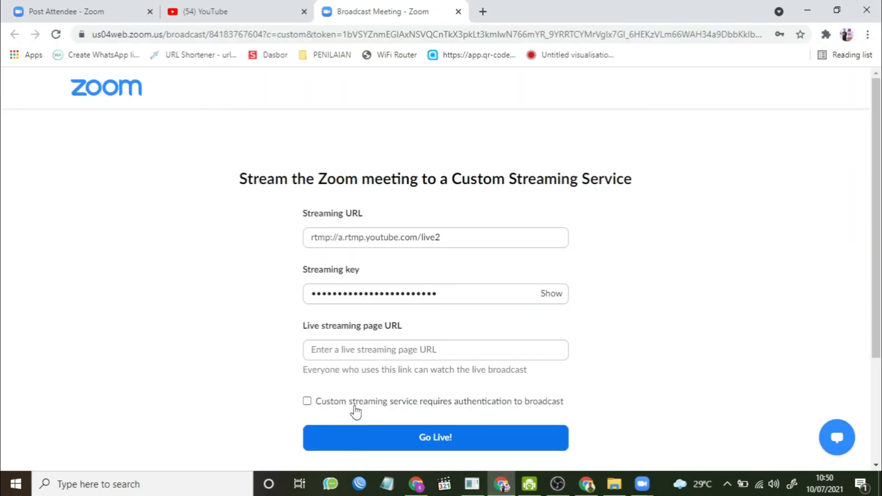
right_click(361, 351)
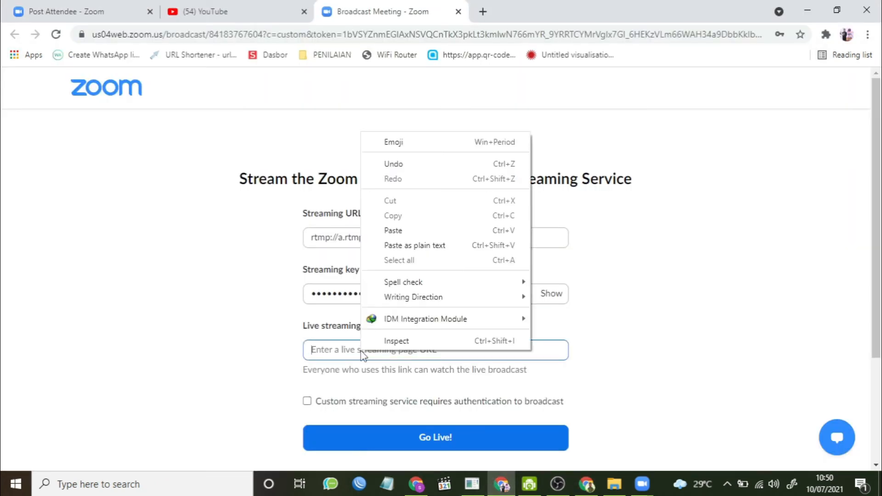
click(412, 233)
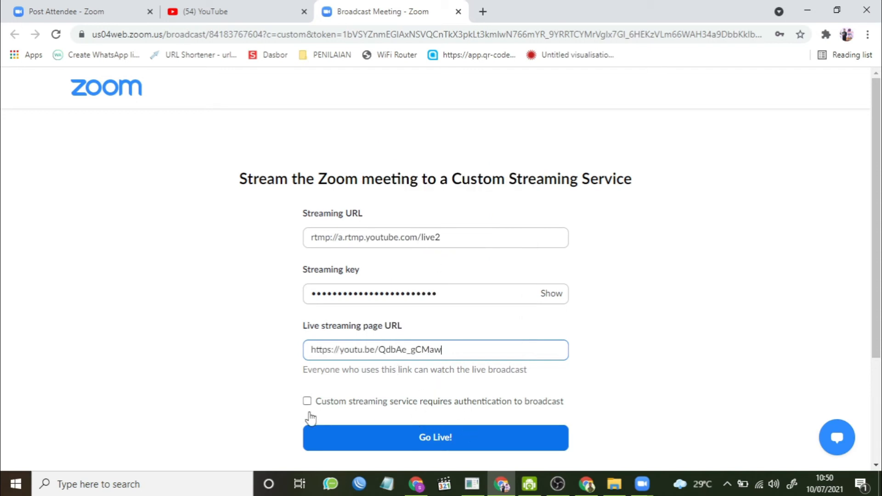
Start the Zoom broadcast to the custom streaming service and switch to YouTube Studio for the incoming preview.
scroll(443, 308, down, 3)
click(435, 309)
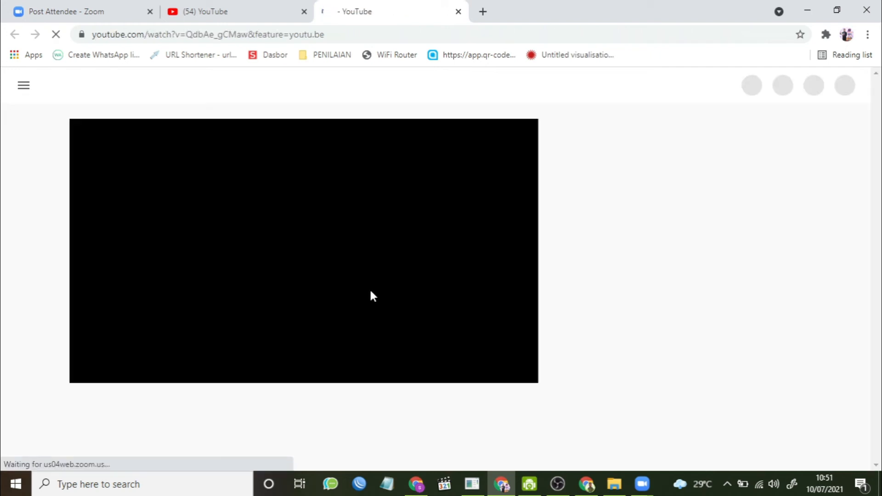
click(591, 491)
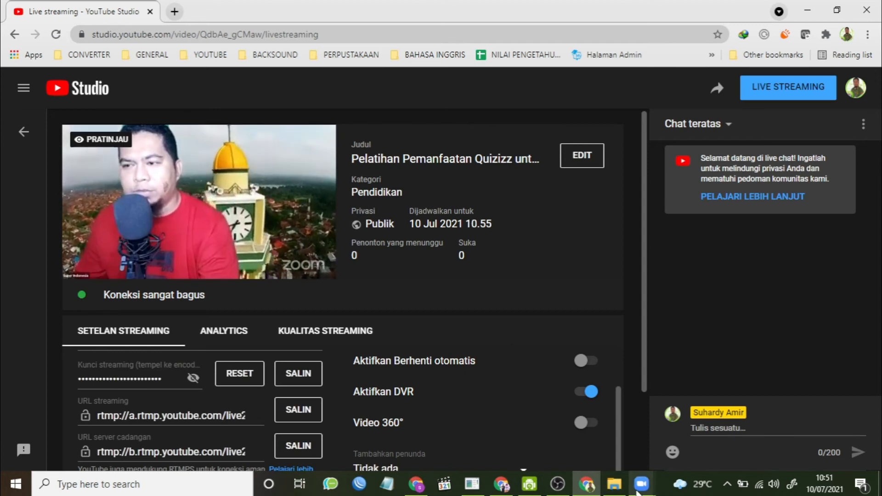
Place the Zoom meeting window beside YouTube Studio to compare the meeting video with the stream preview.
mouse_move(642, 484)
click(663, 435)
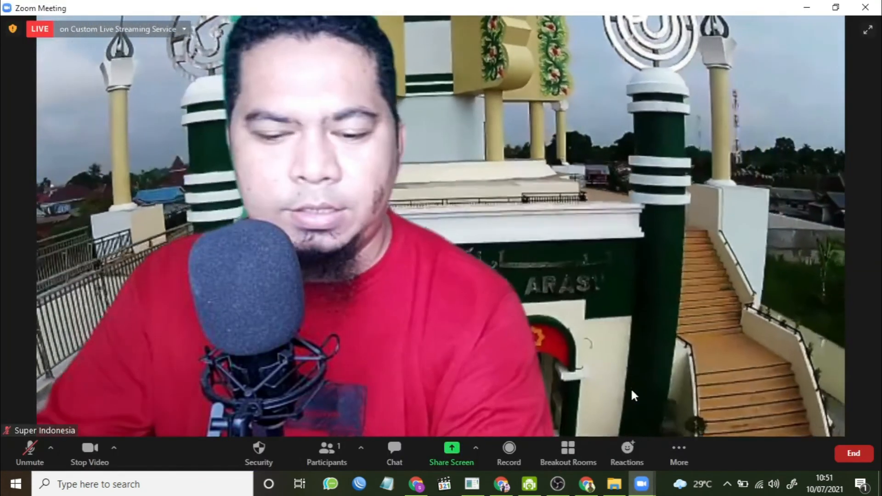
key(super+Right)
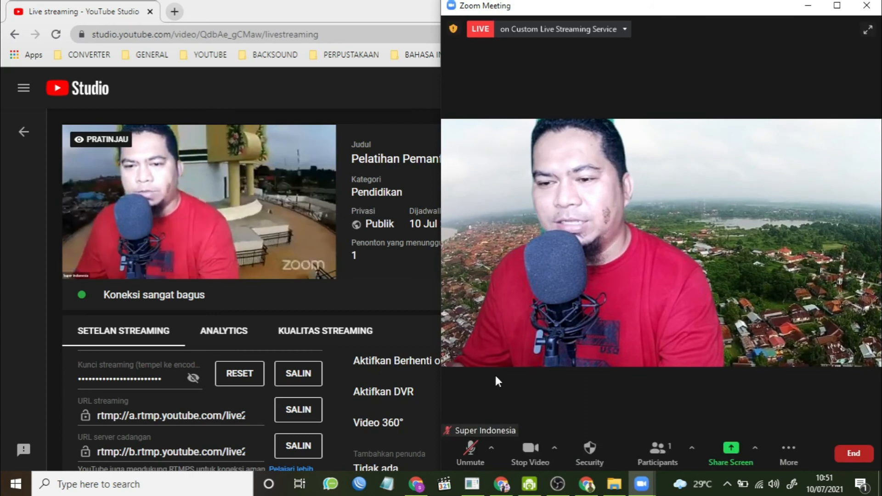
Minimize the Zoom meeting and move its floating video away from YouTube Studio's Live Streaming control.
click(807, 10)
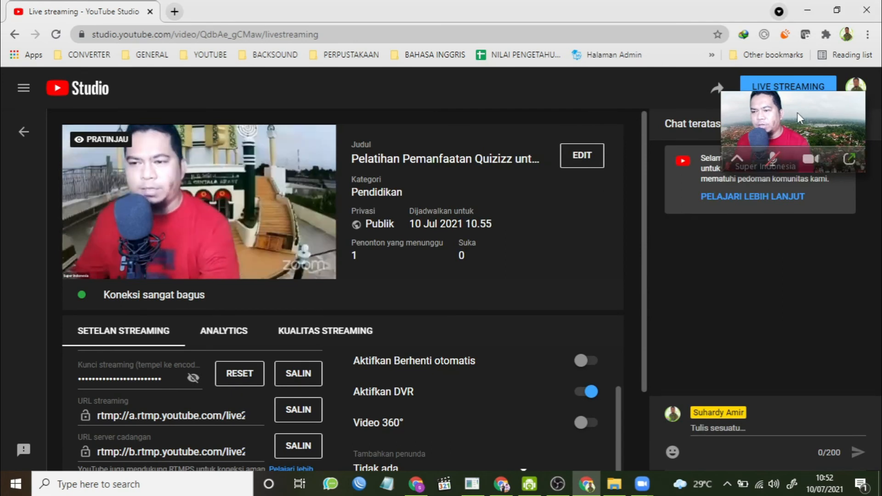
drag(827, 128, 847, 349)
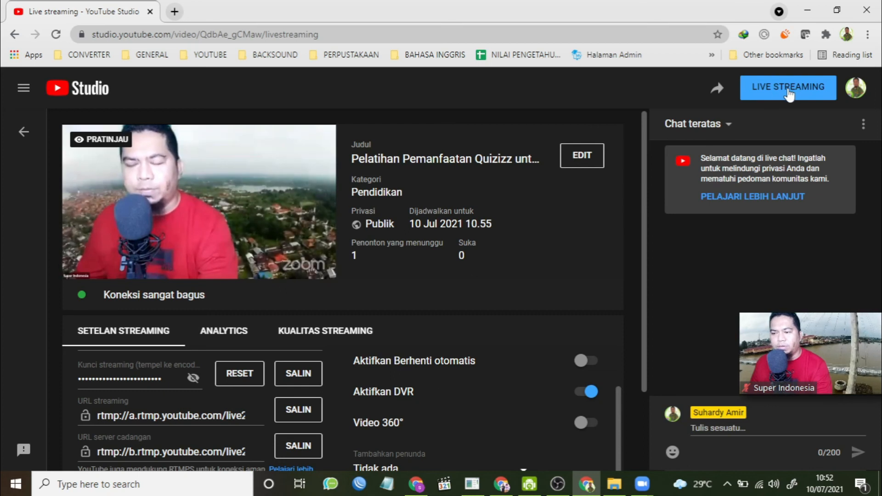
Start the scheduled live stream in YouTube Studio and copy its share link.
click(789, 91)
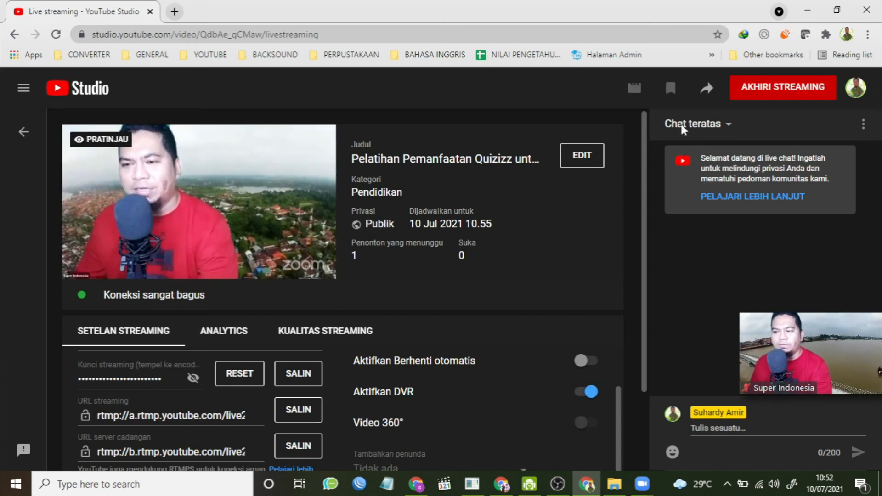
click(703, 92)
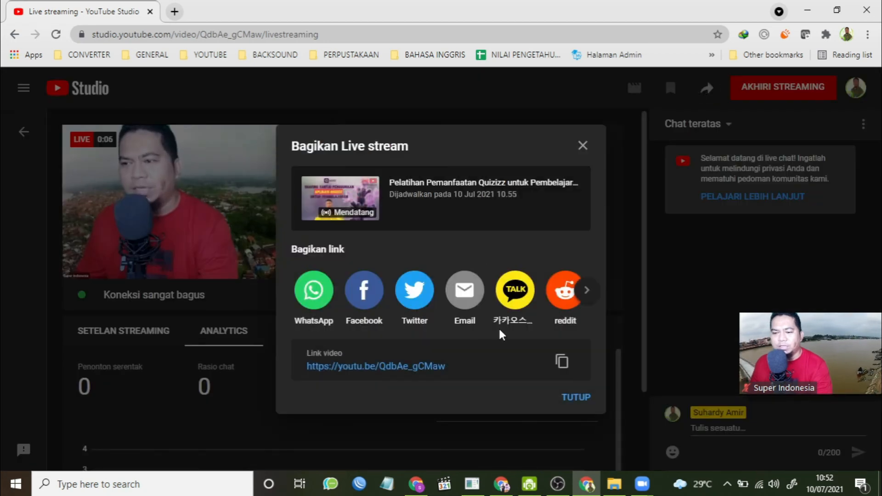
click(562, 361)
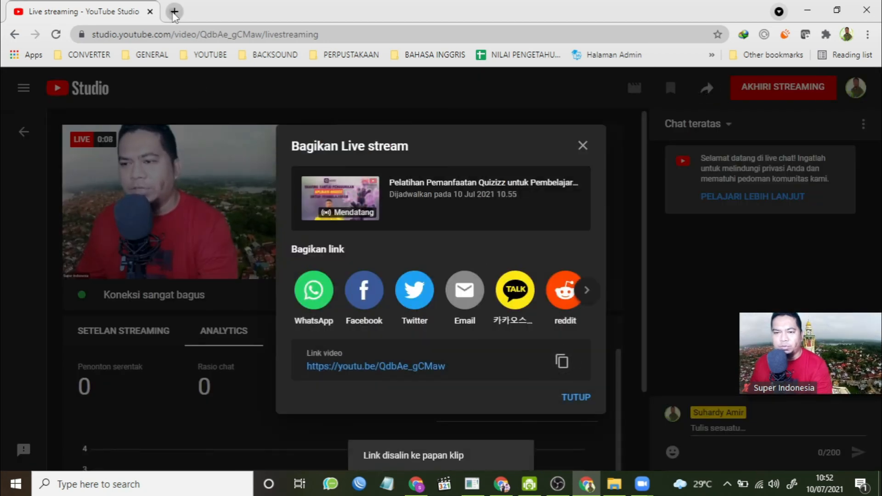
Open the copied stream link in a new browser tab and dismiss the pinned-chat notice covered by Zoom's floating video.
click(175, 12)
key(ctrl+v)
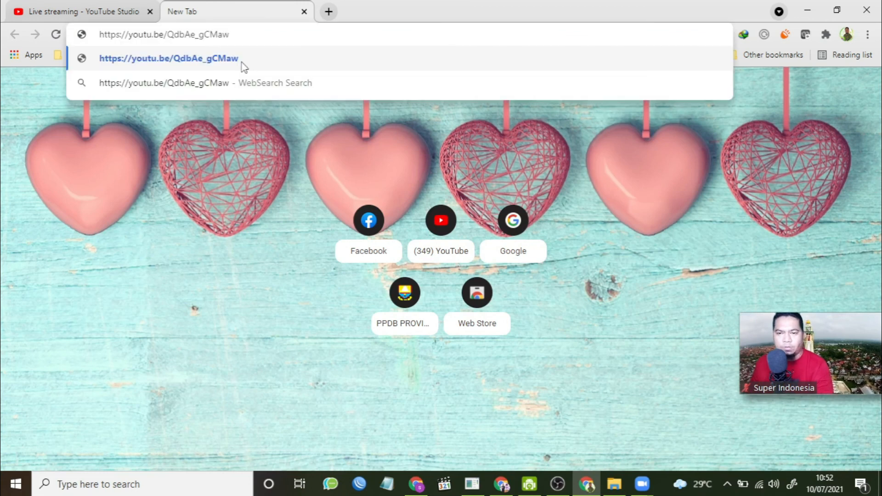
key(Return)
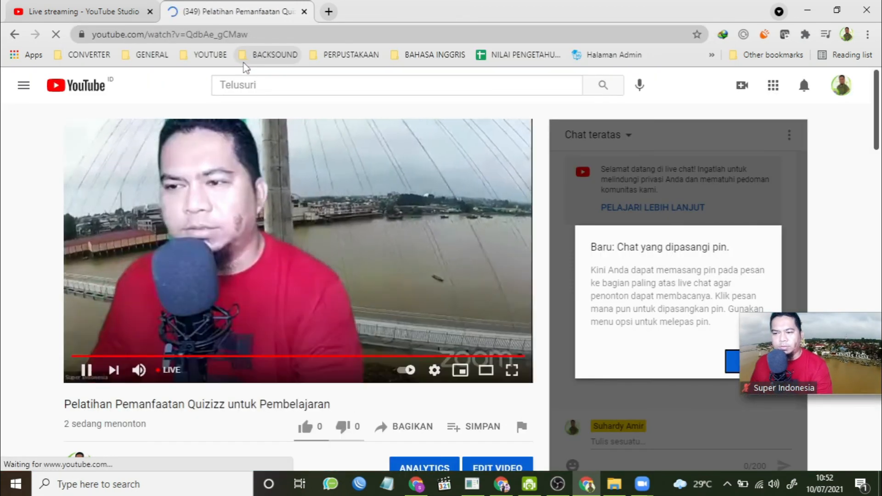
drag(798, 342, 602, 348)
click(748, 361)
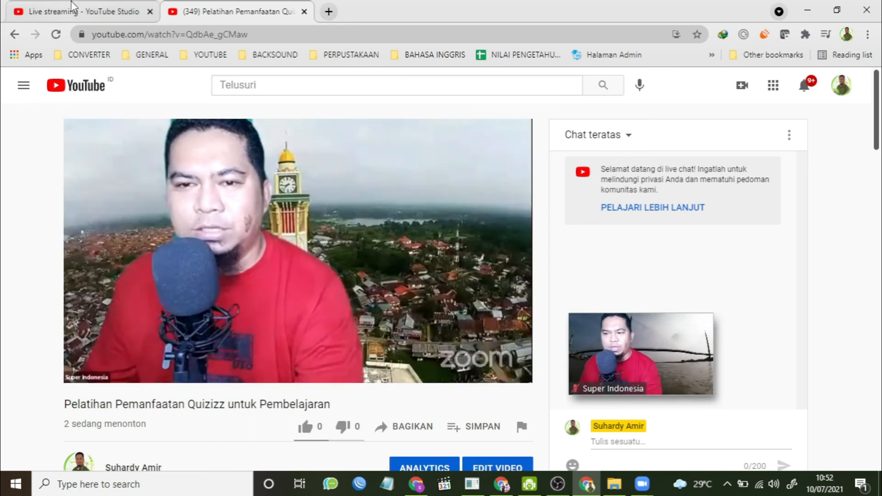
Return to YouTube Studio, close the share dialog and post "Selamat Pagi Bapak dan Ibu guru hebat..." in the live chat.
mouse_move(679, 379)
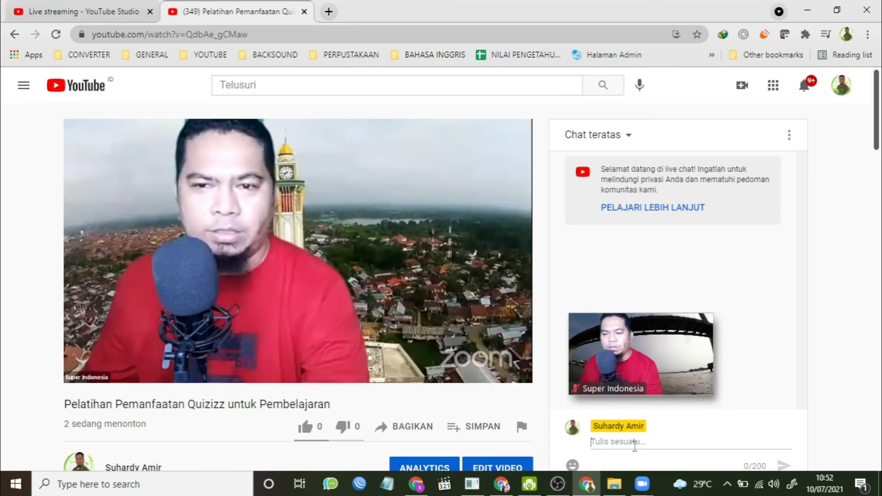
click(120, 7)
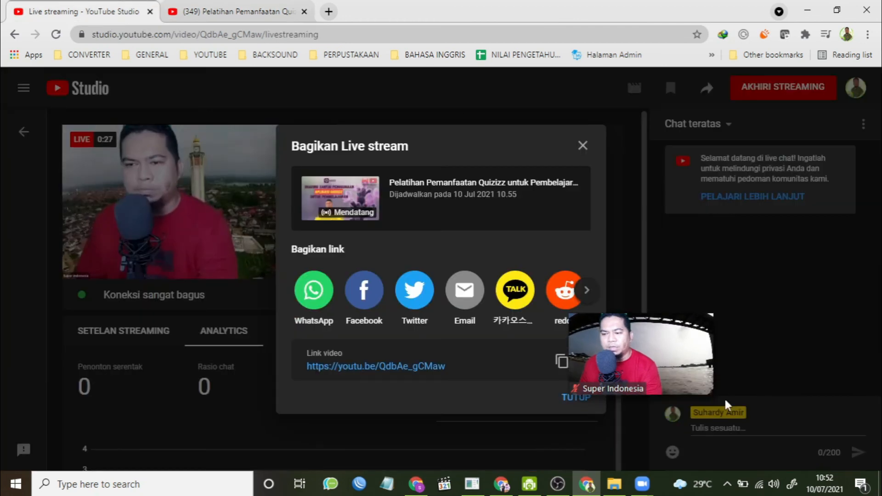
click(576, 397)
click(747, 427)
text(Selam)
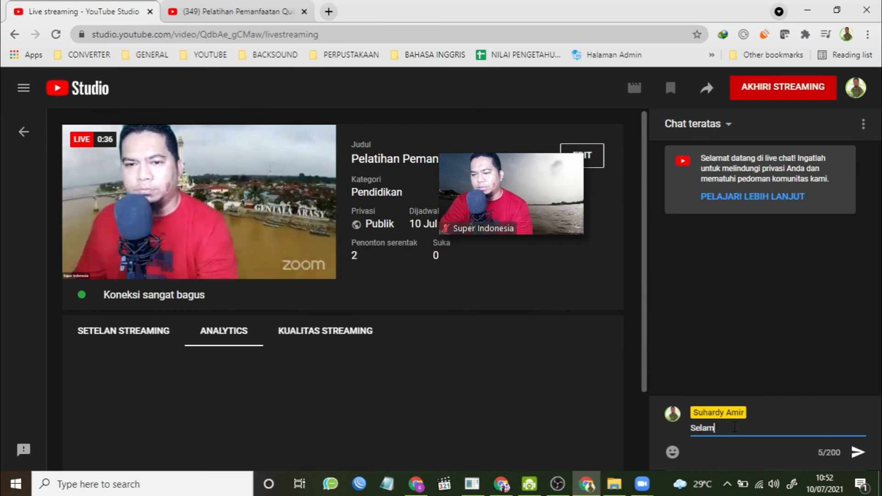
text(at Pagi Bapak dan Ibu guru hebat...)
key(Return)
Post "Hi" in the live chat on the public watch page and move Zoom's floating video off the stream player.
click(234, 11)
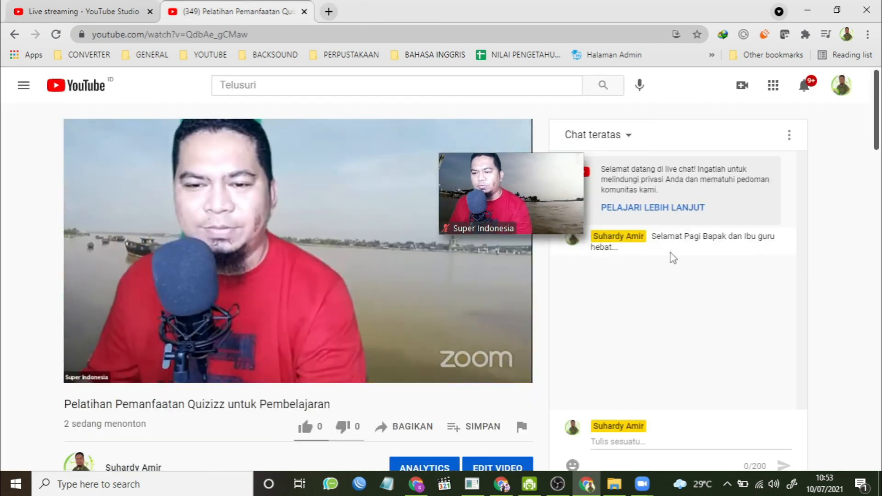
click(672, 441)
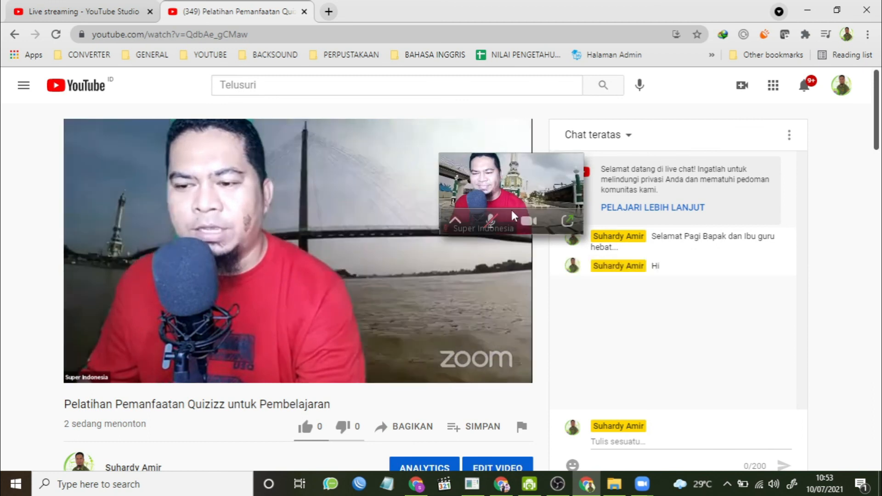
drag(513, 216, 662, 333)
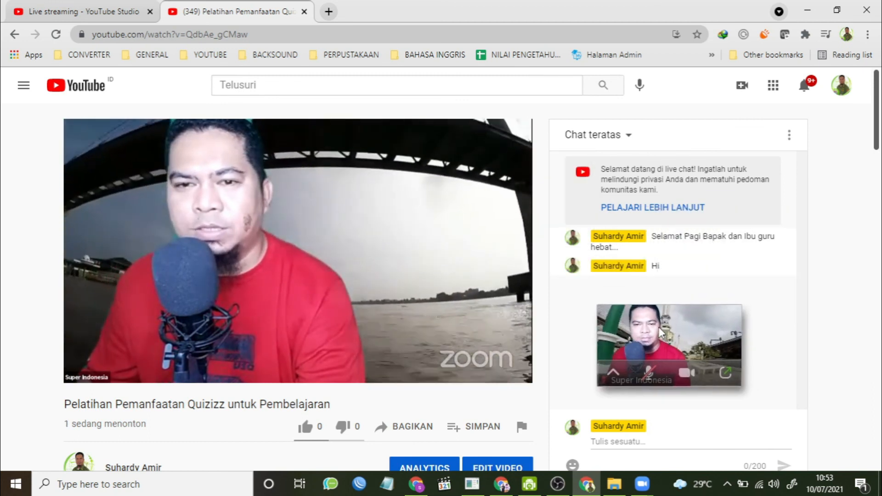